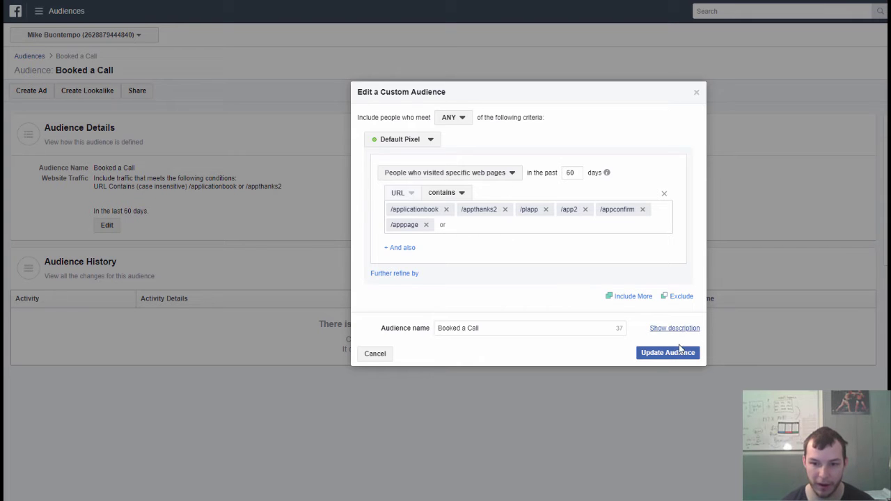
# Update the Booked a Call audience with its six URL-contains rules over 60 days.
pyautogui.click(668, 355)
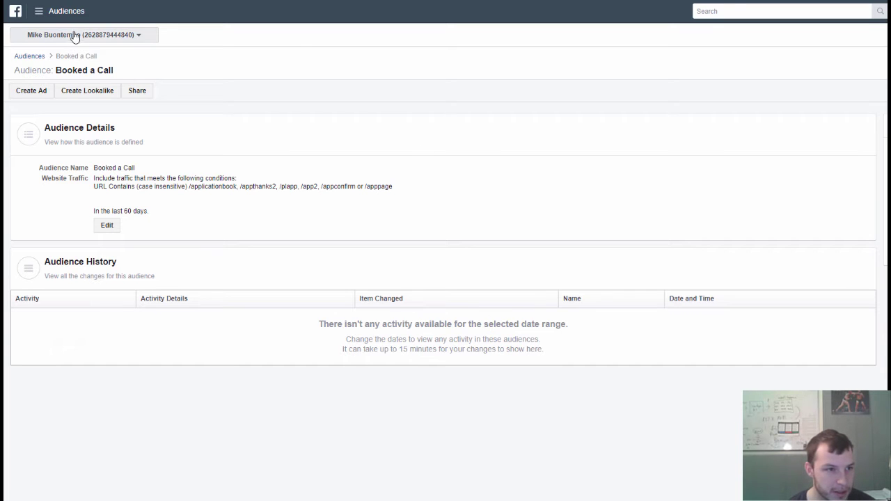
# Create a Video views campaign in Ads Manager, rename it, and continue to ad set setup.
pyautogui.click(66, 13)
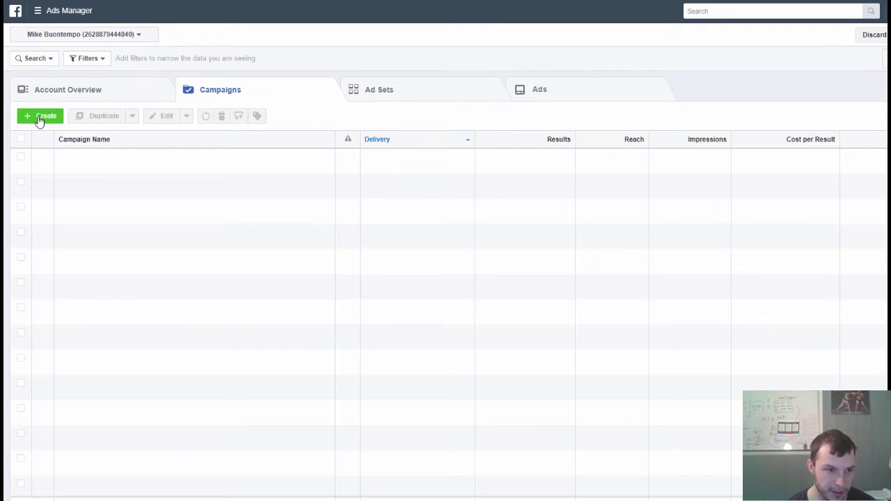
pyautogui.click(40, 120)
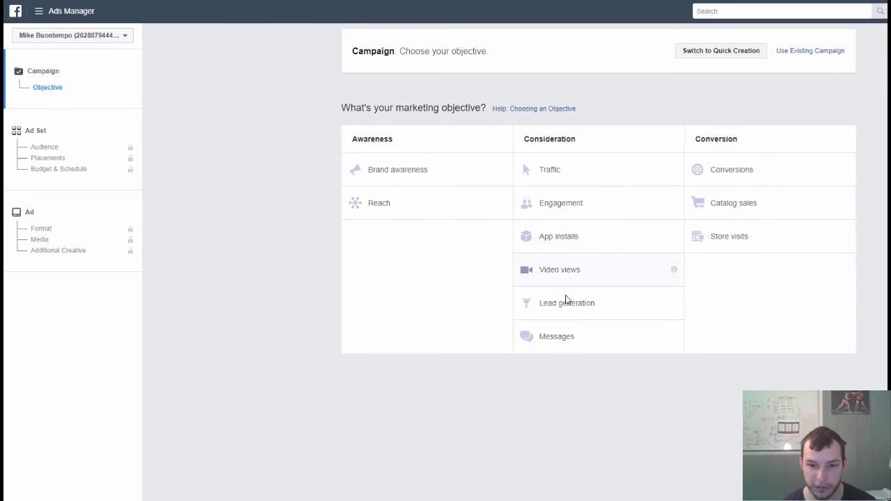
pyautogui.click(569, 269)
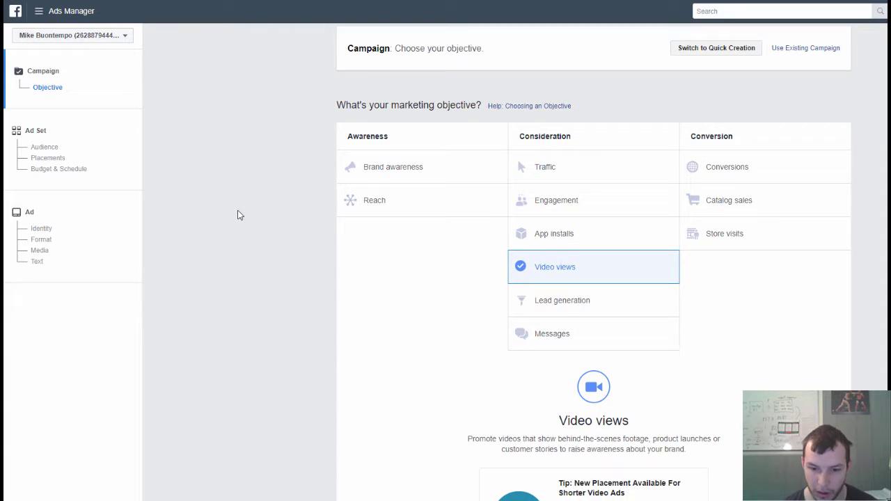
pyautogui.scroll(-1, 244, 251)
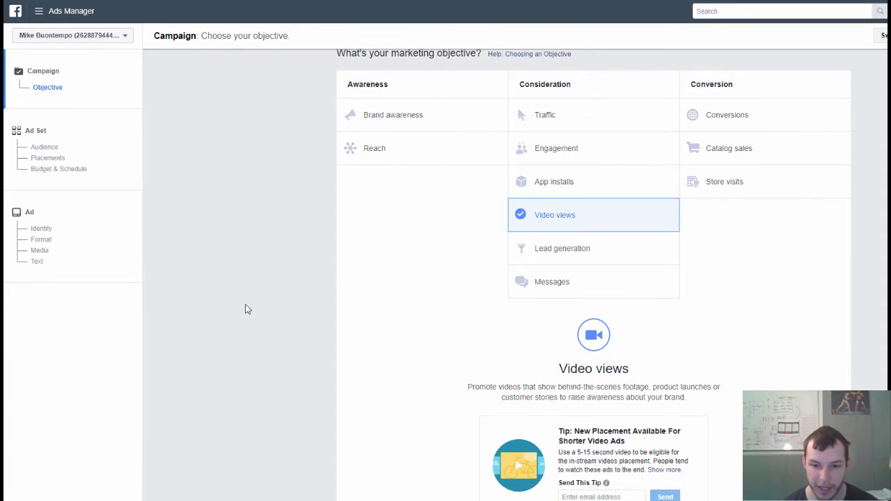
pyautogui.scroll(-1, 247, 306)
pyautogui.scroll(-1, 247, 307)
pyautogui.scroll(-1, 247, 308)
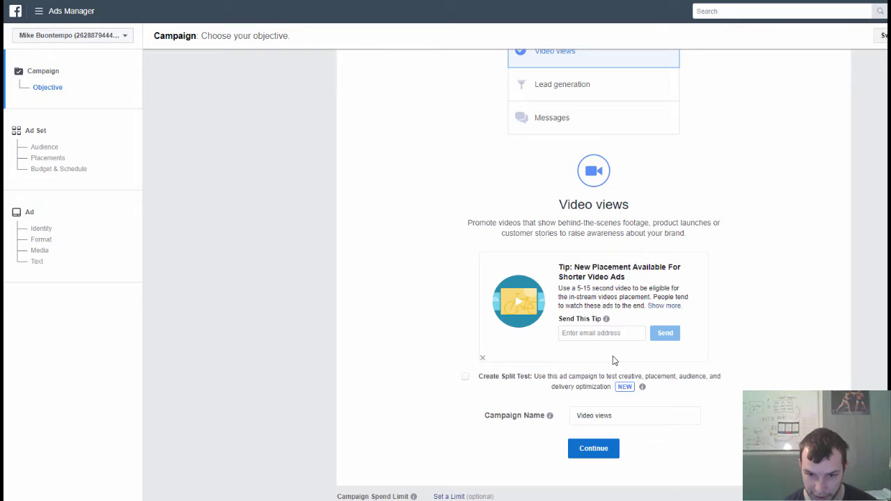
pyautogui.click(652, 415)
pyautogui.write('- RT Booked Call')
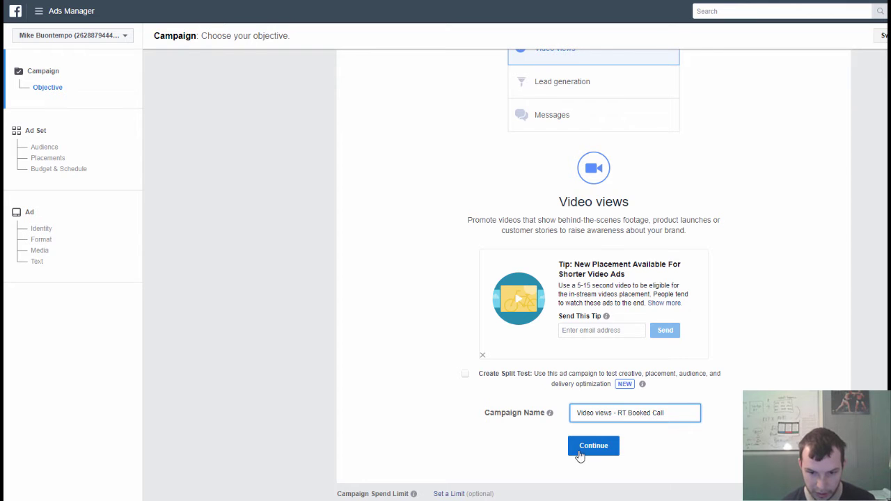
pyautogui.click(589, 451)
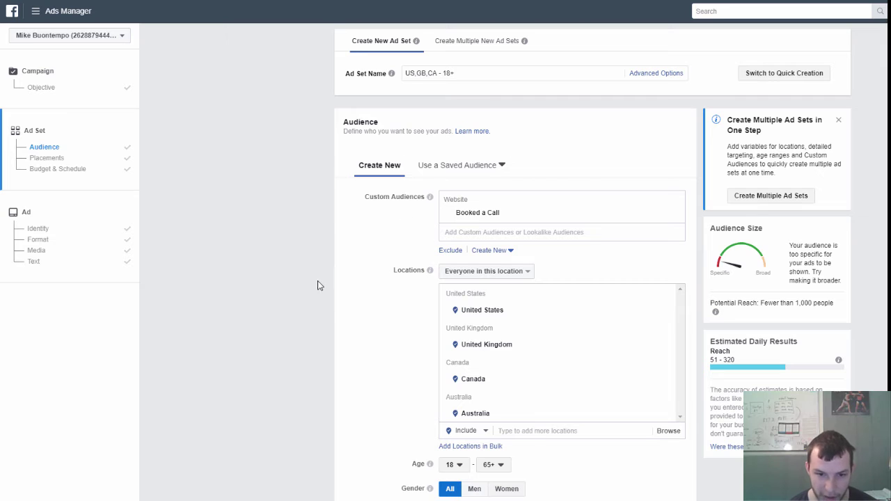
pyautogui.scroll(-3, 596, 259)
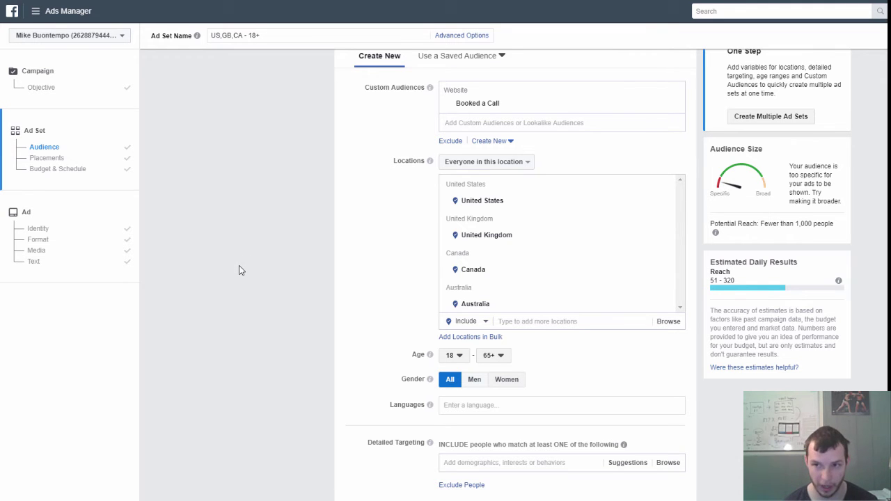
pyautogui.scroll(-1, 253, 323)
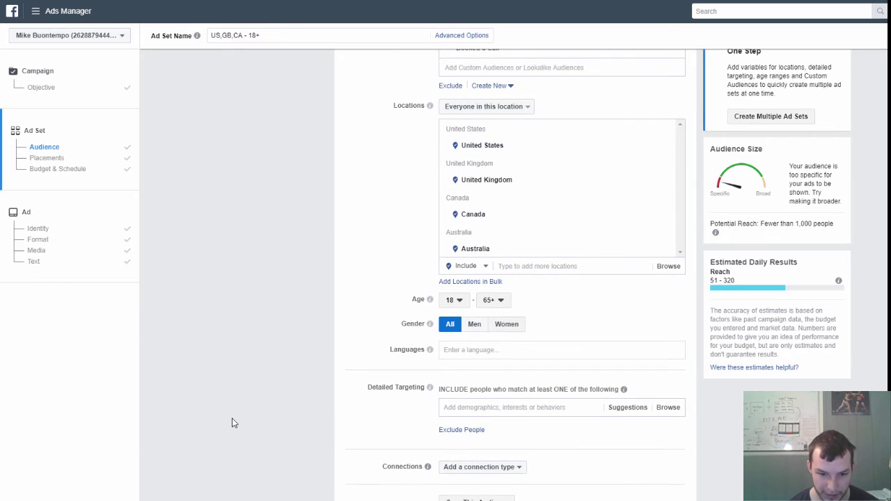
pyautogui.scroll(-1, 334, 390)
pyautogui.scroll(1, 274, 376)
pyautogui.scroll(3, 275, 376)
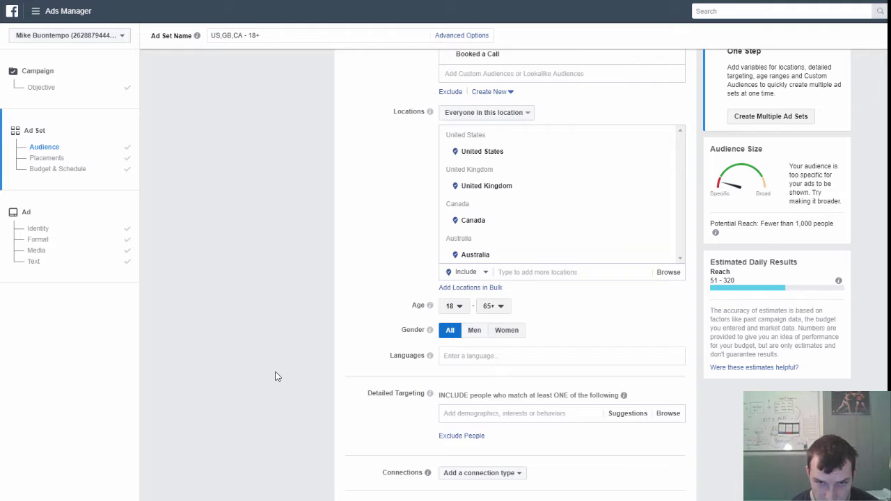
pyautogui.scroll(-3, 296, 382)
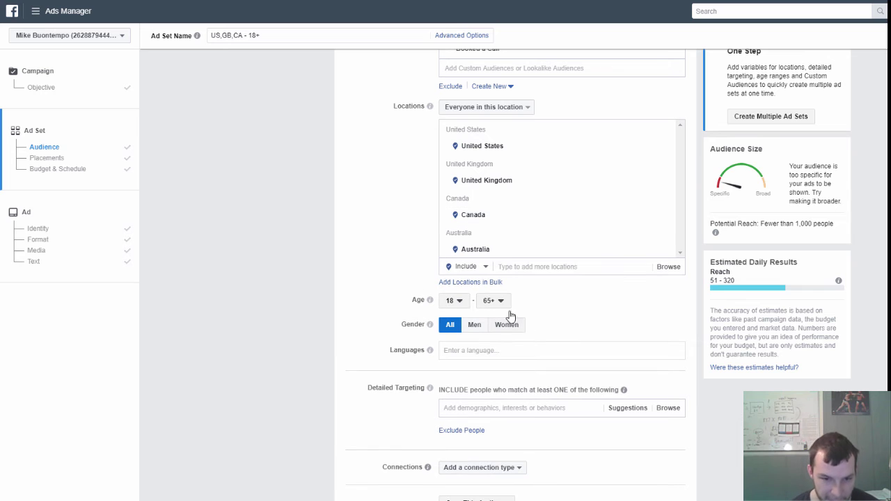
pyautogui.scroll(-1, 310, 359)
pyautogui.scroll(-2, 304, 359)
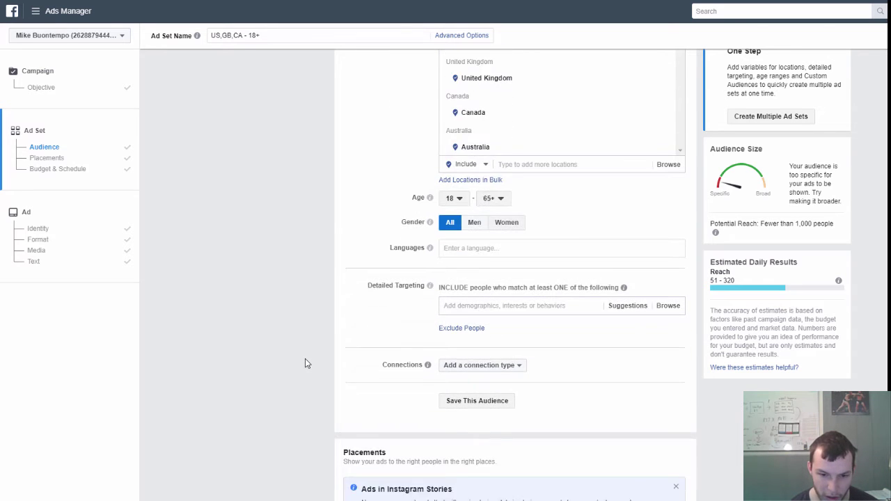
pyautogui.scroll(-5, 305, 359)
pyautogui.scroll(-2, 304, 360)
pyautogui.scroll(-1, 305, 362)
pyautogui.scroll(-2, 305, 363)
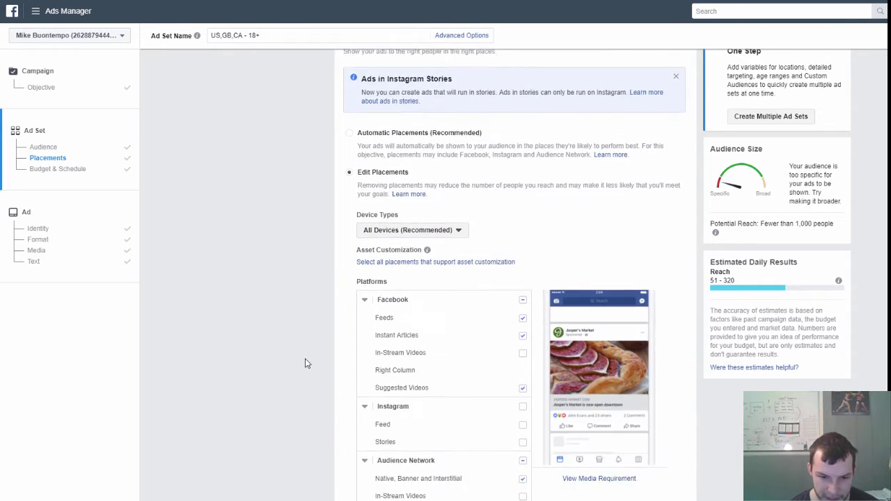
pyautogui.scroll(-1, 317, 381)
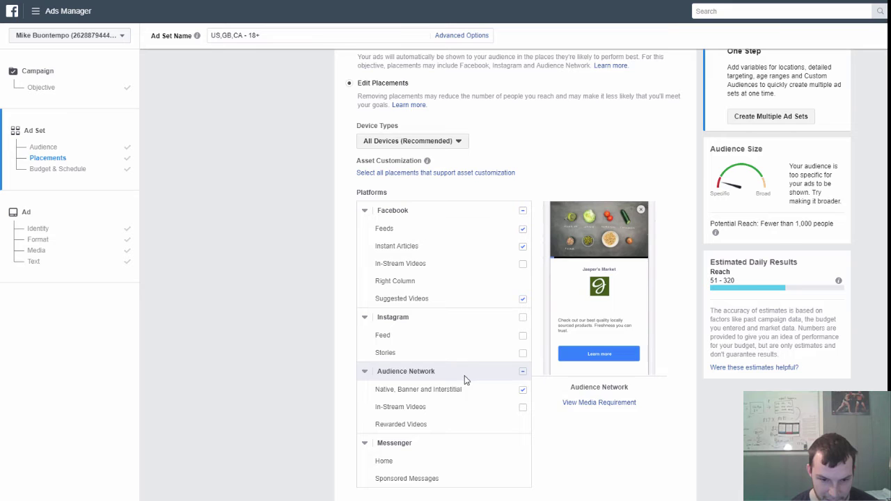
pyautogui.scroll(-1, 255, 386)
pyautogui.scroll(-2, 255, 384)
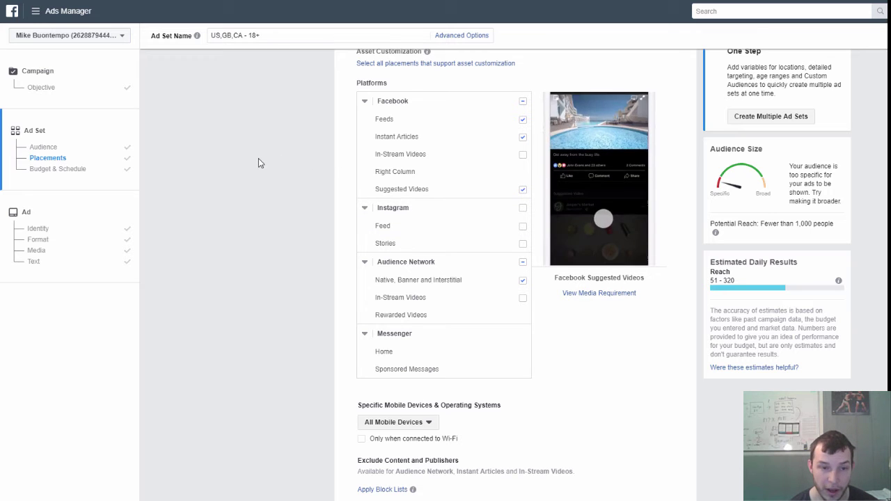
# Replace the ad text with 'Discover What Nick Had to Say…' about first high-ticket sales.
pyautogui.click(58, 231)
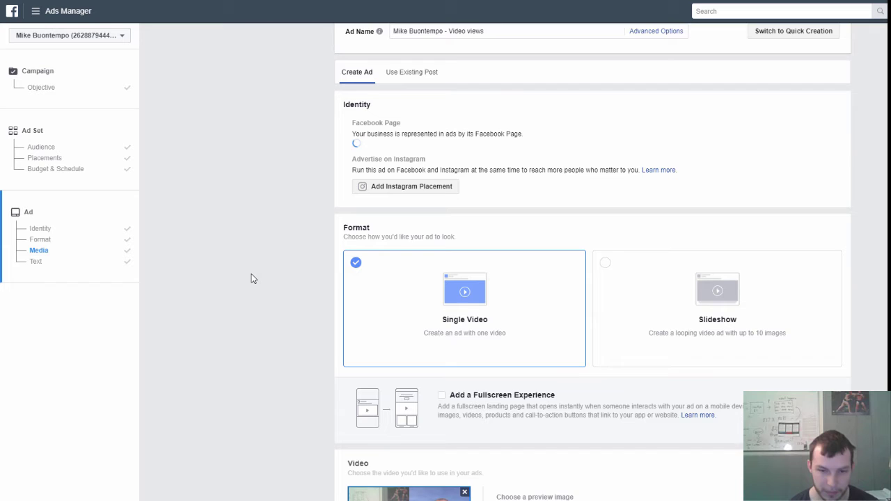
pyautogui.scroll(-1, 251, 273)
pyautogui.scroll(-2, 251, 273)
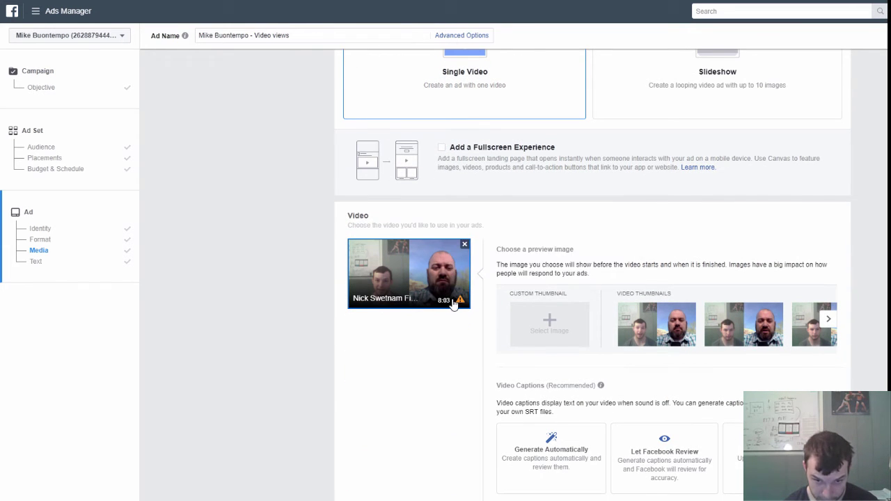
pyautogui.moveTo(459, 300)
pyautogui.scroll(-5, 278, 281)
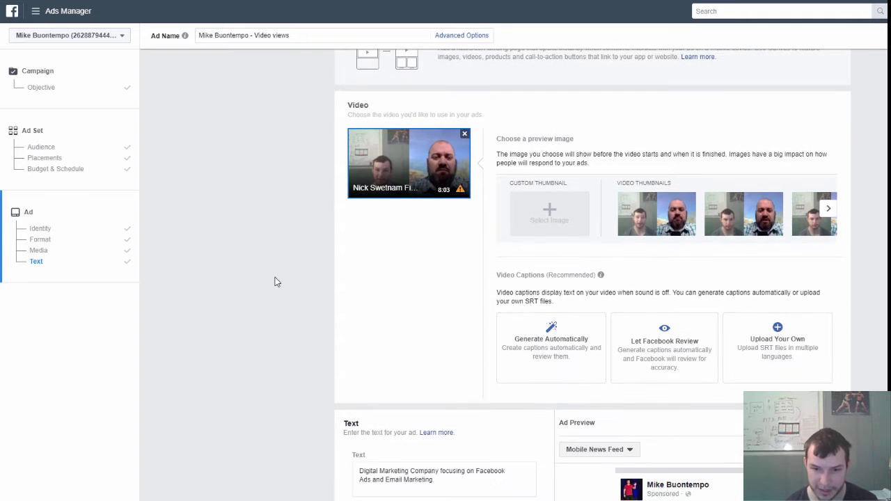
pyautogui.scroll(-1, 275, 281)
pyautogui.scroll(-1, 274, 281)
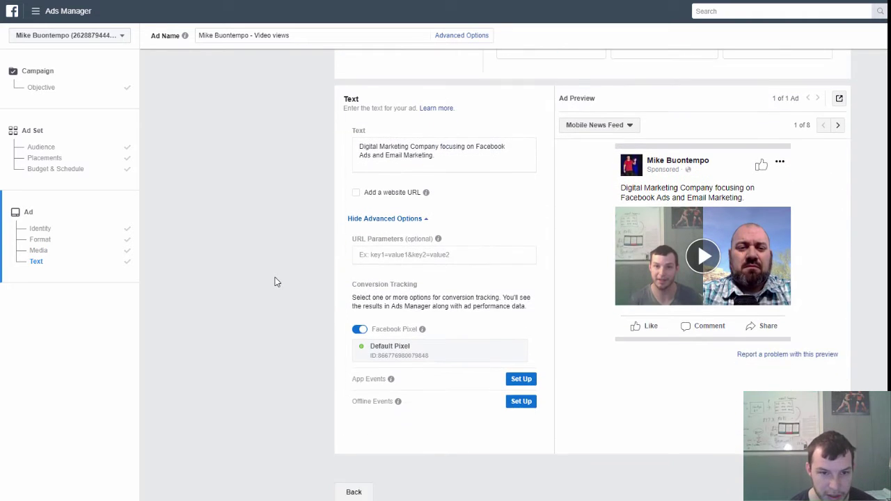
pyautogui.scroll(1, 374, 251)
pyautogui.moveTo(443, 221); pyautogui.dragTo(324, 198)
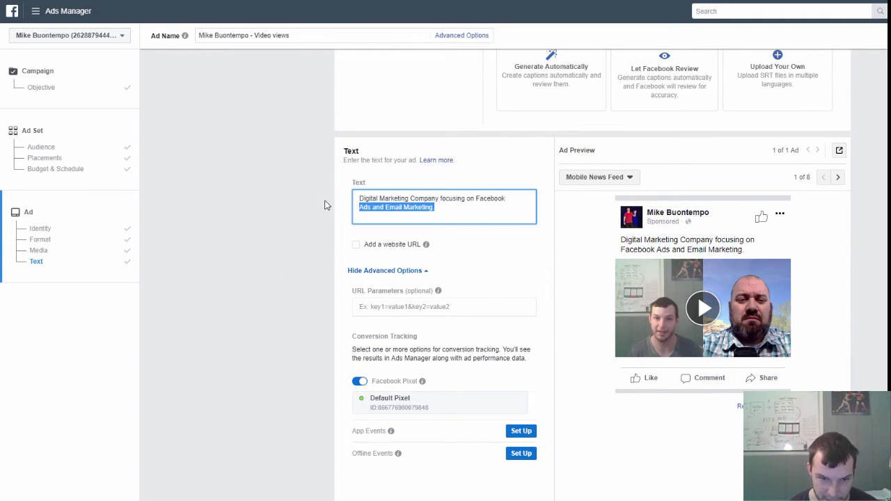
pyautogui.write('(')
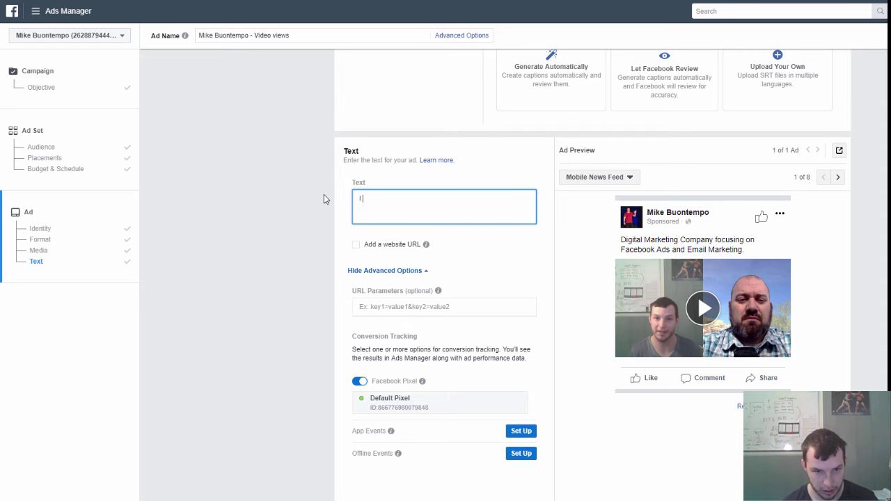
pyautogui.press('BackSpace')
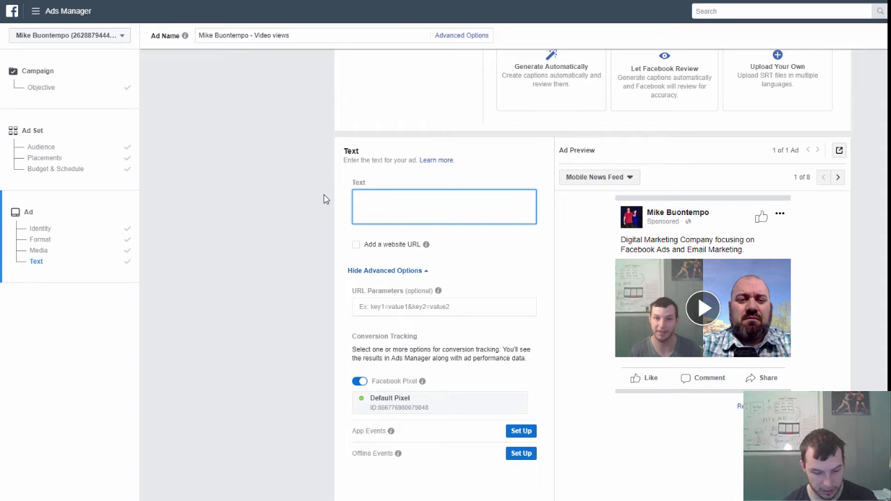
pyautogui.write('Discover W')
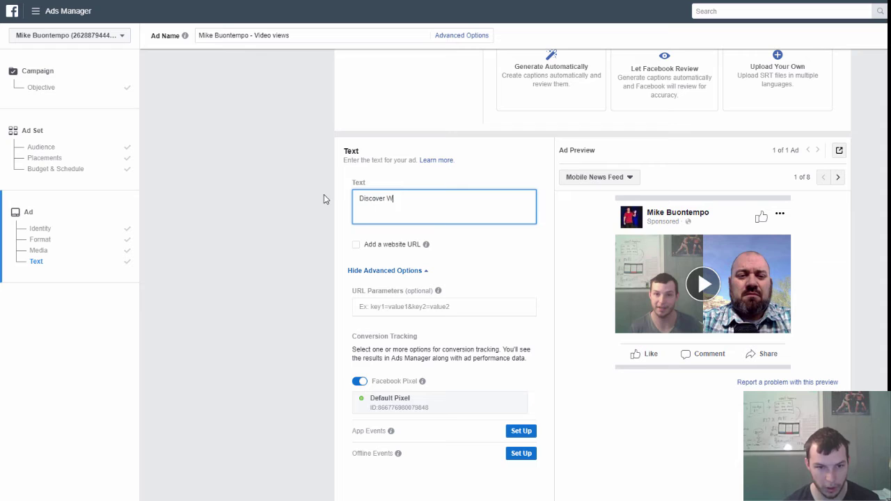
pyautogui.write('hat Nick H')
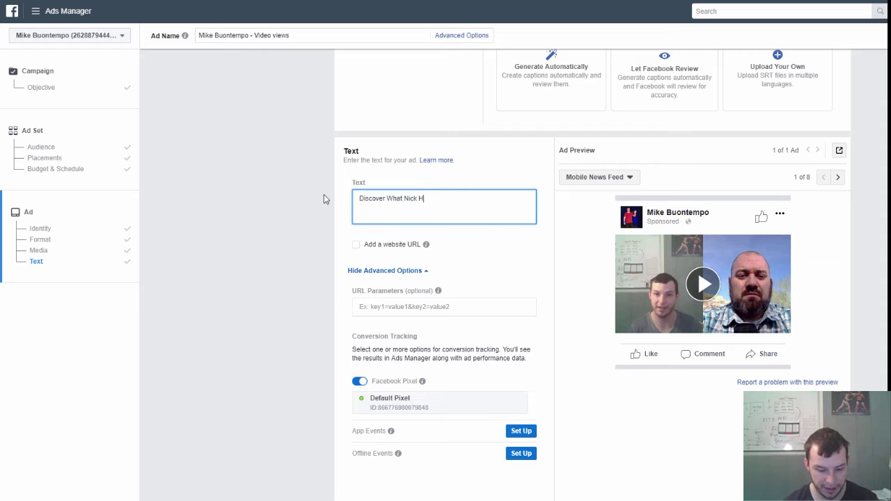
pyautogui.write('ad to Say Af')
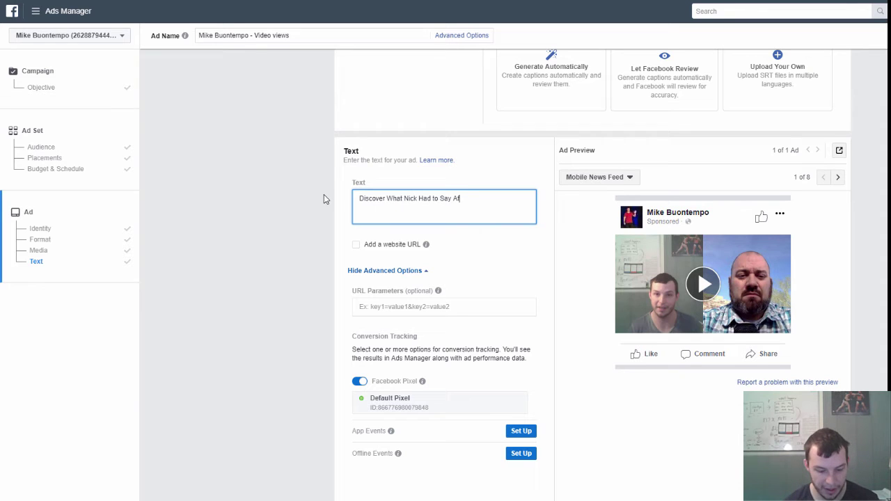
pyautogui.write('ter He Li')
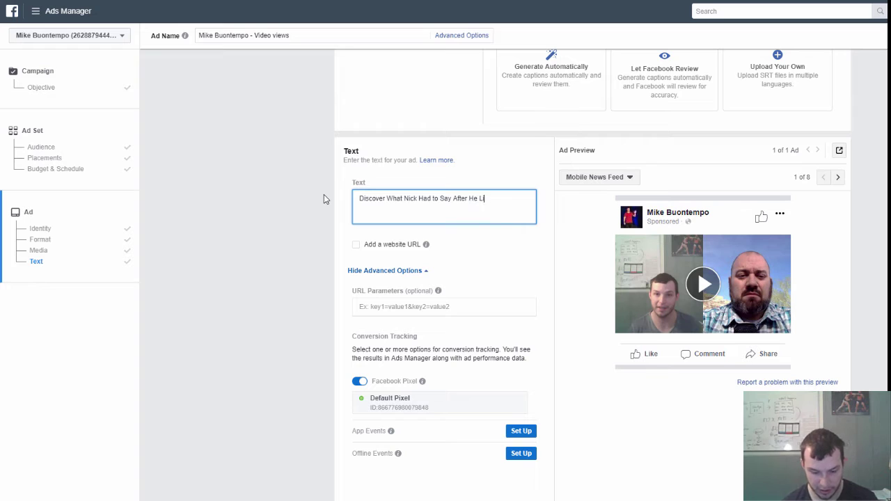
pyautogui.write('censed Our B')
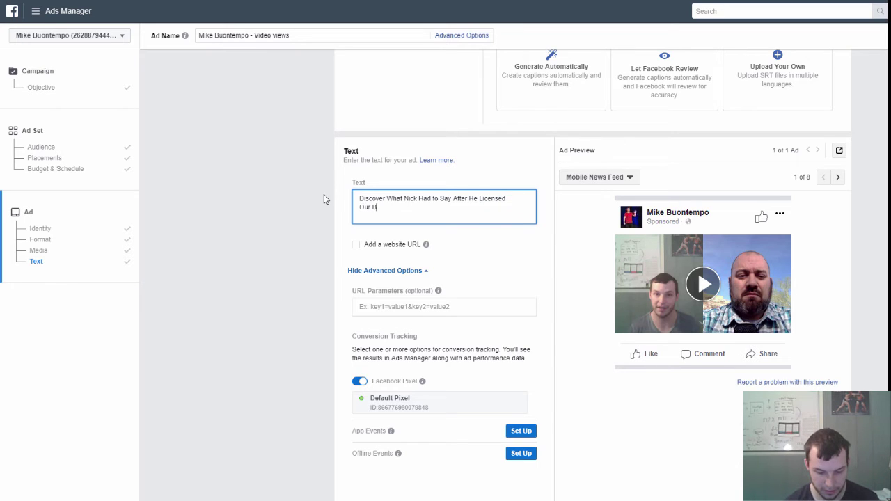
pyautogui.write('usiness and Mad')
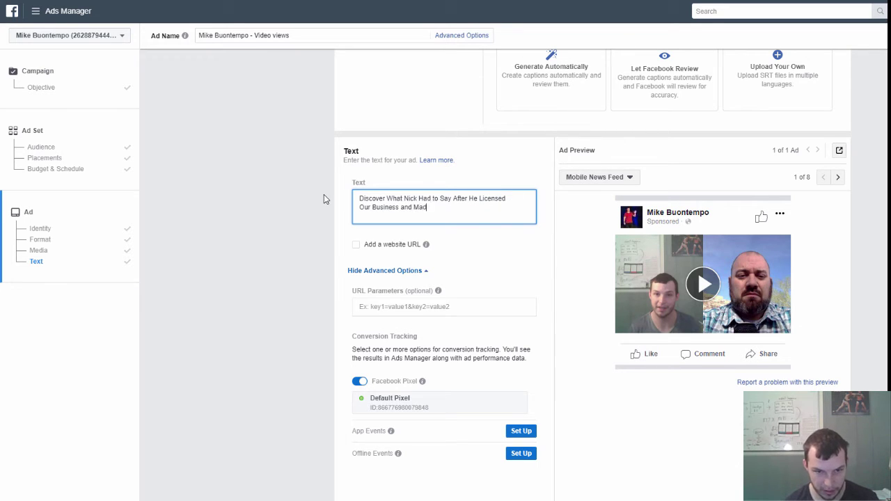
pyautogui.write('e HisFirst')
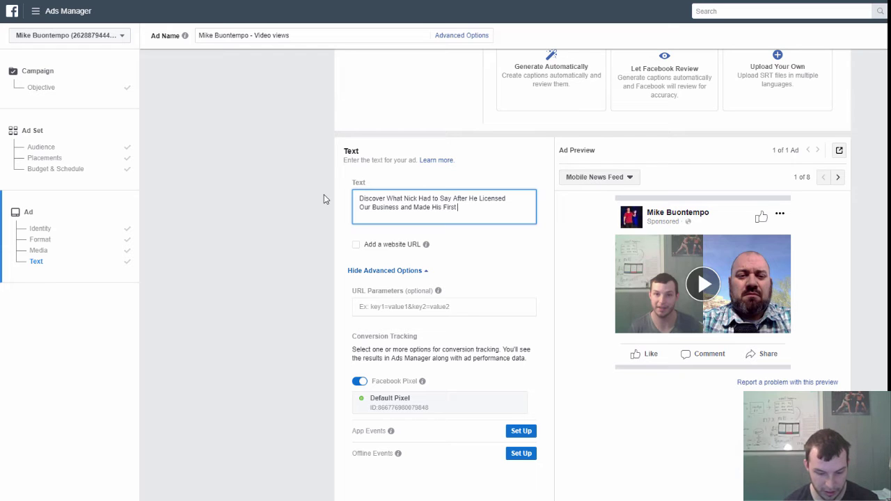
pyautogui.write(' High Ticket S')
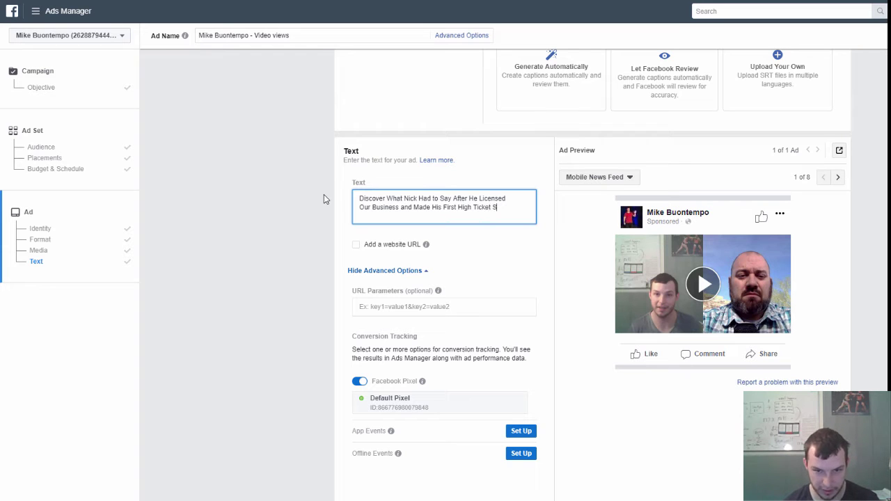
pyautogui.write('ales in')
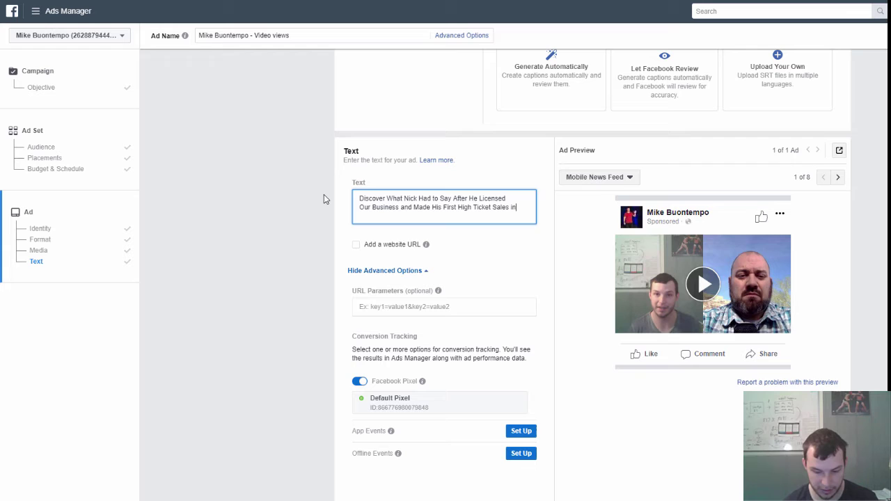
pyautogui.write(' Less')
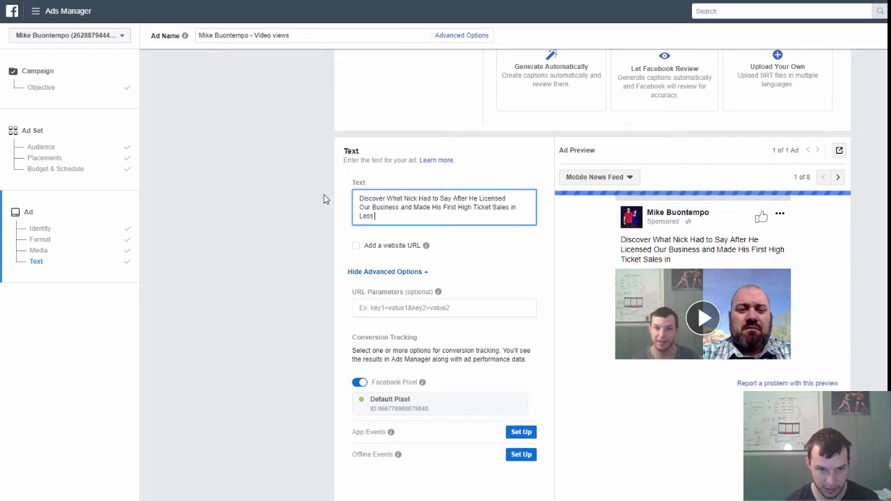
pyautogui.write(' than a M')
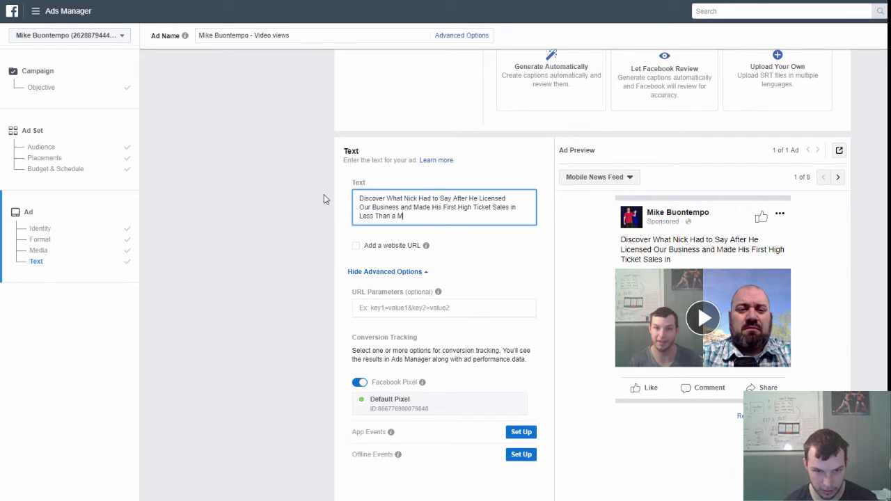
pyautogui.write('onth!')
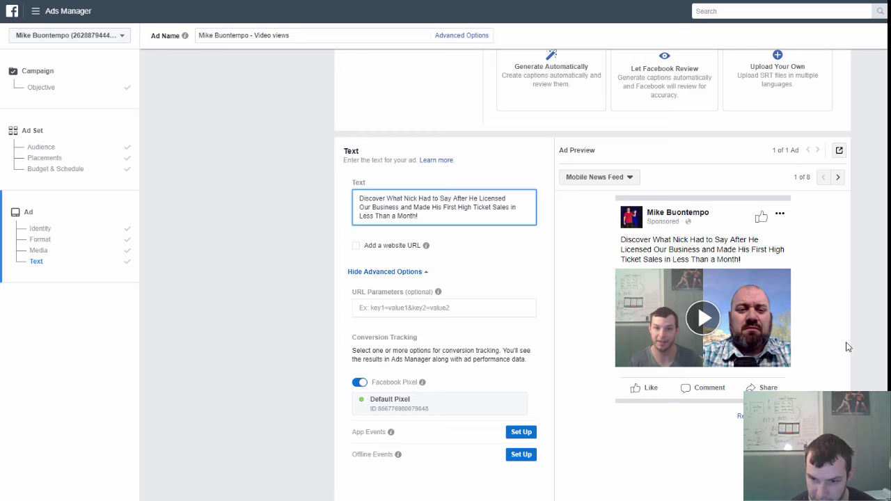
# Review the ad settings and confirm the video views ad for review.
pyautogui.scroll(3, 282, 373)
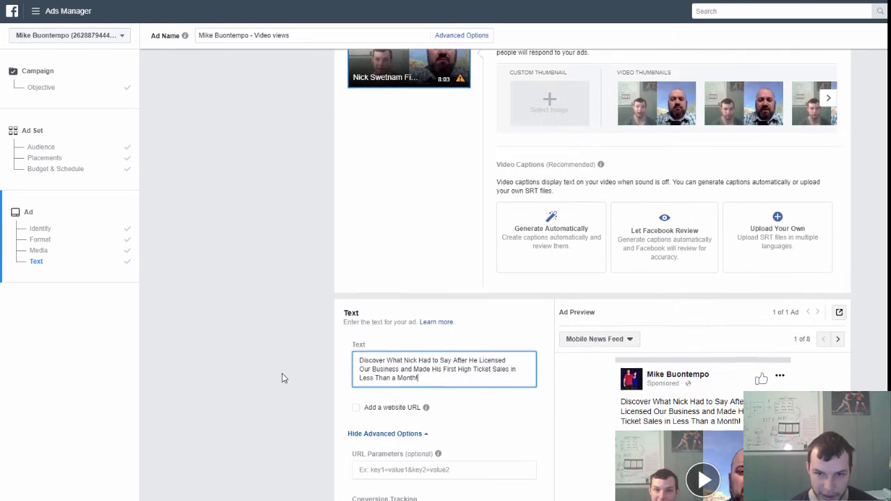
pyautogui.scroll(1, 297, 418)
pyautogui.scroll(1, 297, 417)
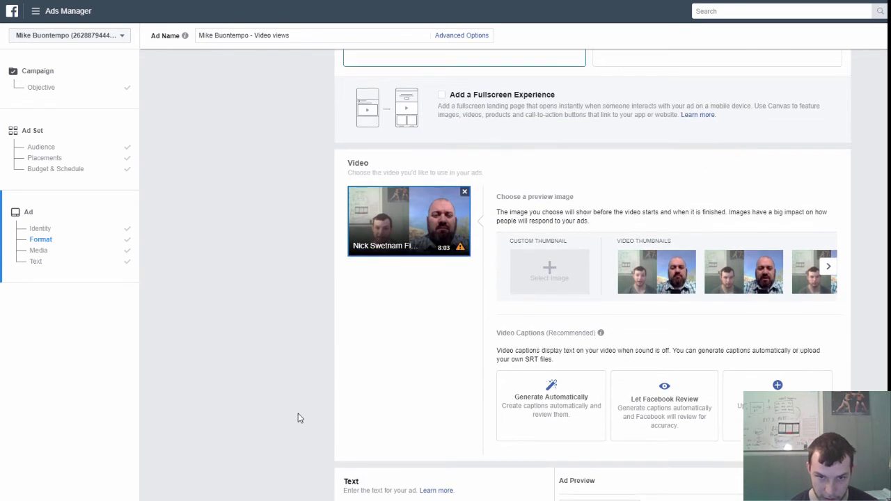
pyautogui.scroll(2, 297, 417)
pyautogui.scroll(2, 297, 417)
pyautogui.scroll(-1, 297, 417)
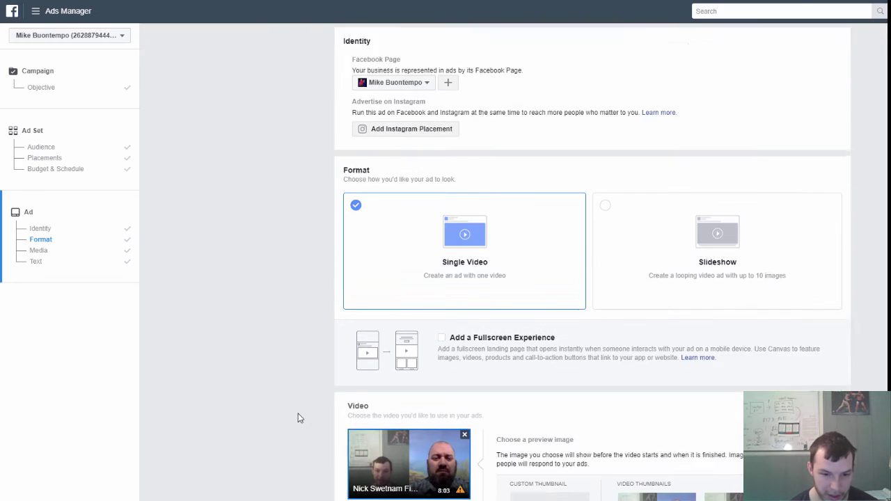
pyautogui.scroll(-2, 297, 417)
pyautogui.scroll(-1, 266, 371)
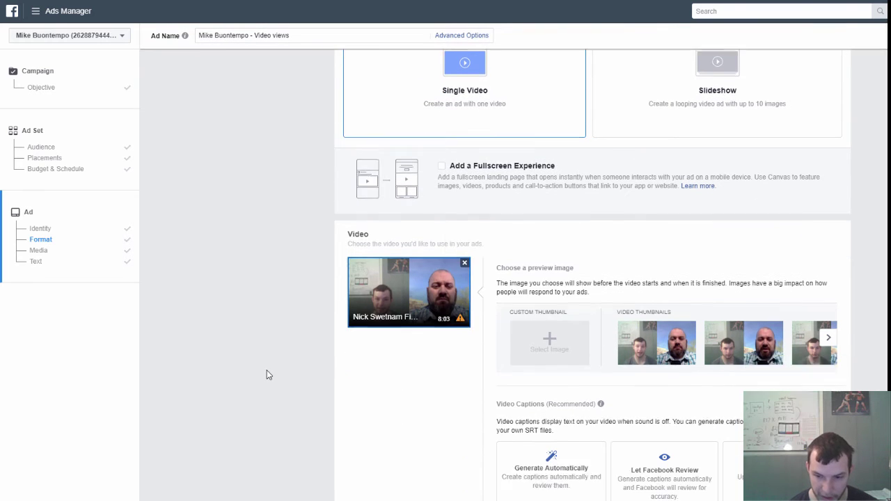
pyautogui.scroll(-5, 267, 372)
pyautogui.click(835, 465)
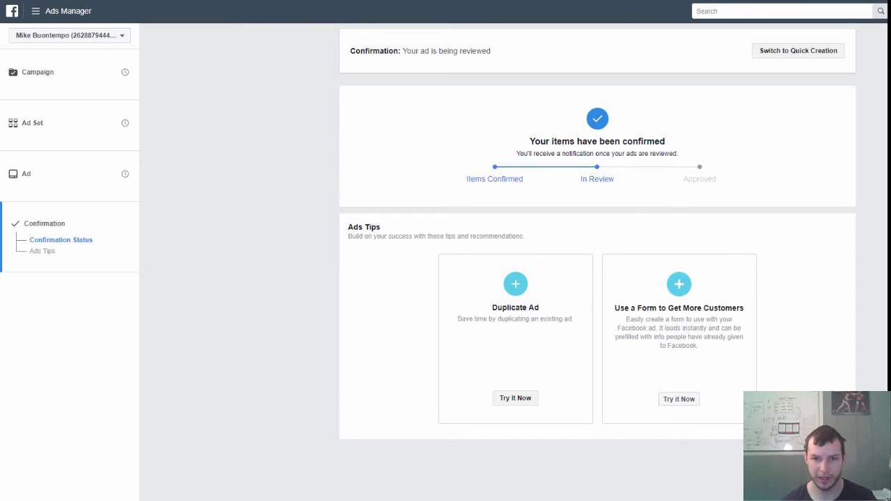
# Log into Gliffy and drop a rectangle onto a blank untitled diagram.
pyautogui.write('gliffy')
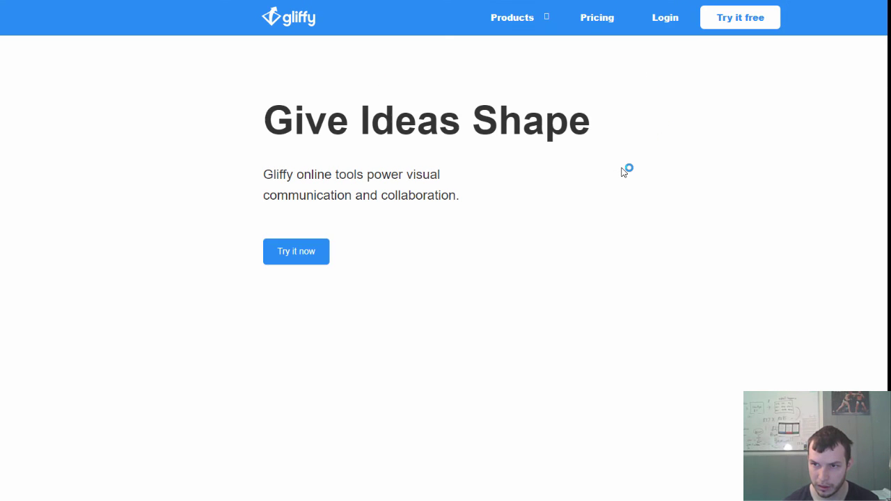
pyautogui.click(675, 20)
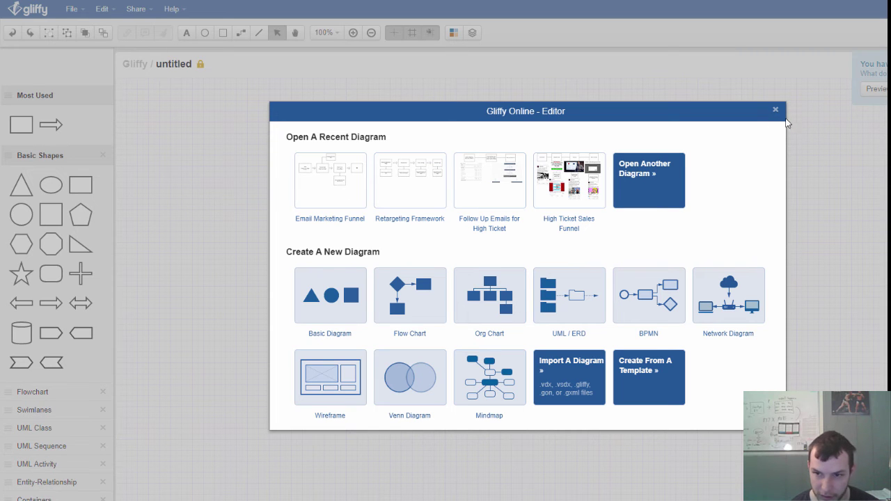
pyautogui.click(775, 110)
pyautogui.moveTo(80, 186)
pyautogui.mouseDown()
pyautogui.moveTo(311, 205)
pyautogui.moveTo(289, 220)
pyautogui.mouseUp()
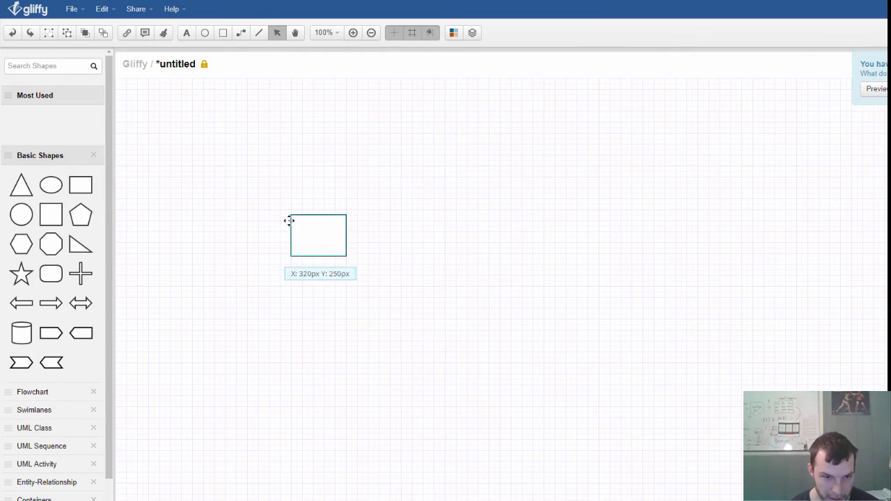
# Enlarge the first rectangle and label it 'Registration'.
pyautogui.click(313, 254)
pyautogui.moveTo(281, 264); pyautogui.dragTo(203, 308)
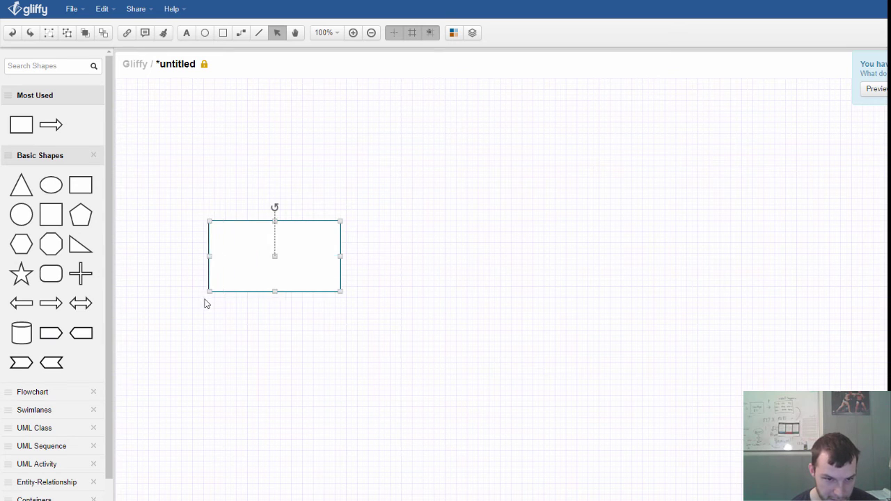
pyautogui.doubleClick(258, 265)
pyautogui.write('Rgistr')
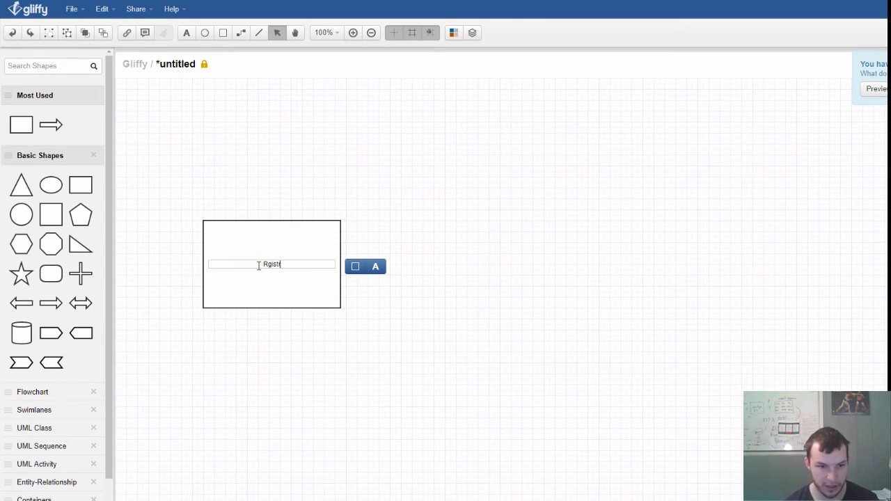
pyautogui.write('gis')
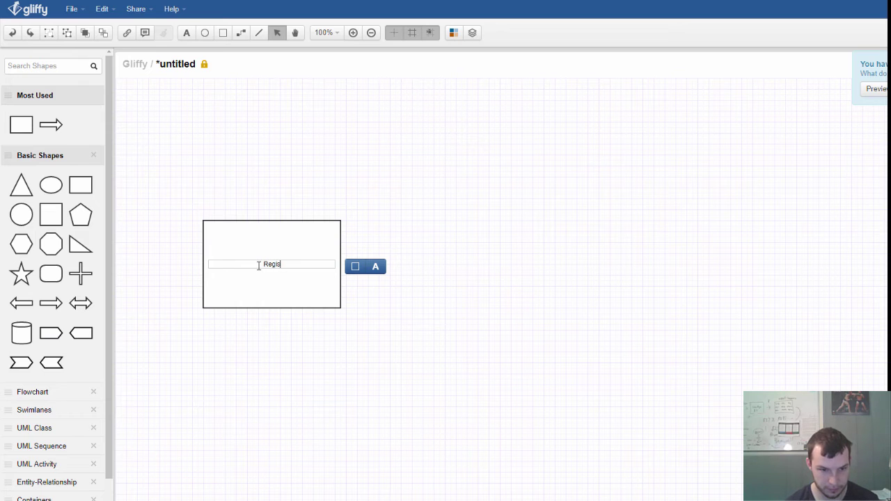
pyautogui.write('tration')
pyautogui.click(354, 435)
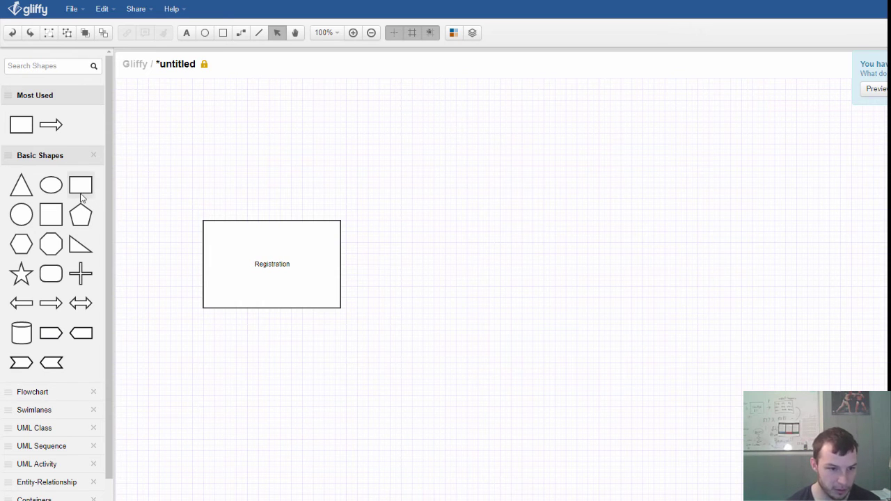
# Add a second box right of Registration, match its height, and label it 'Room'.
pyautogui.moveTo(81, 185); pyautogui.dragTo(435, 250)
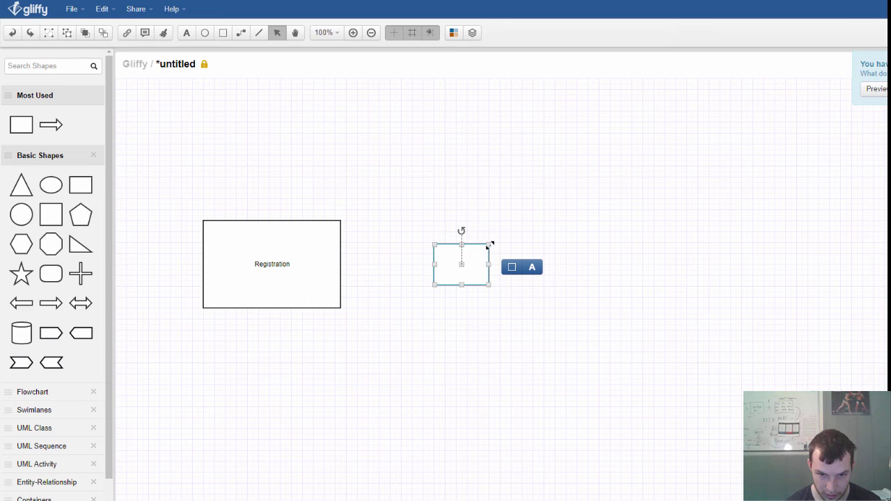
pyautogui.moveTo(490, 243); pyautogui.dragTo(516, 221)
pyautogui.moveTo(433, 283); pyautogui.dragTo(406, 309)
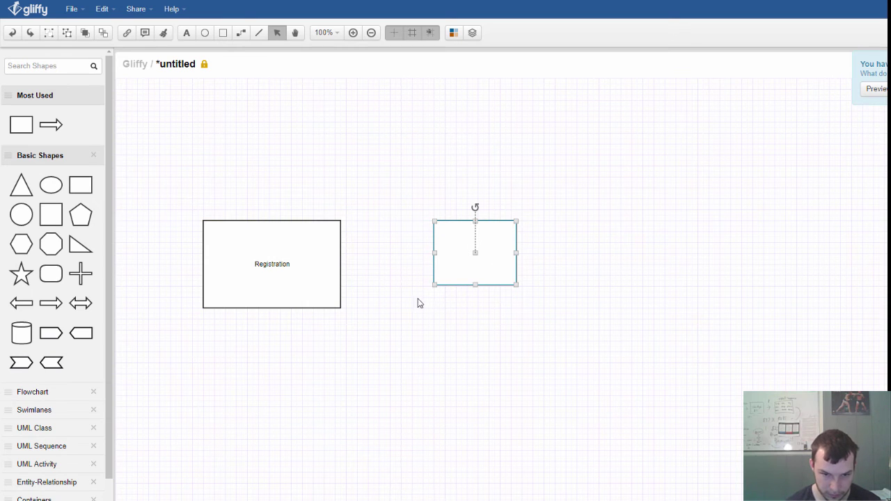
pyautogui.doubleClick(470, 276)
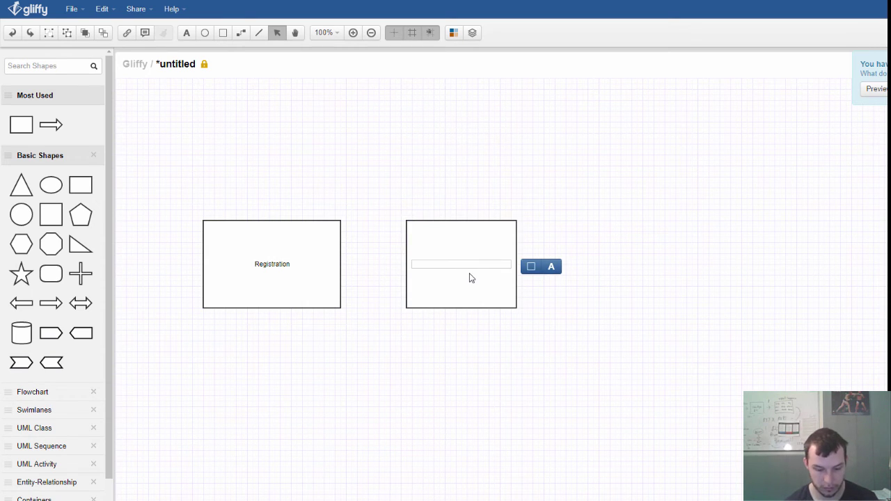
pyautogui.write('Room')
pyautogui.doubleClick(469, 269)
pyautogui.click(567, 265)
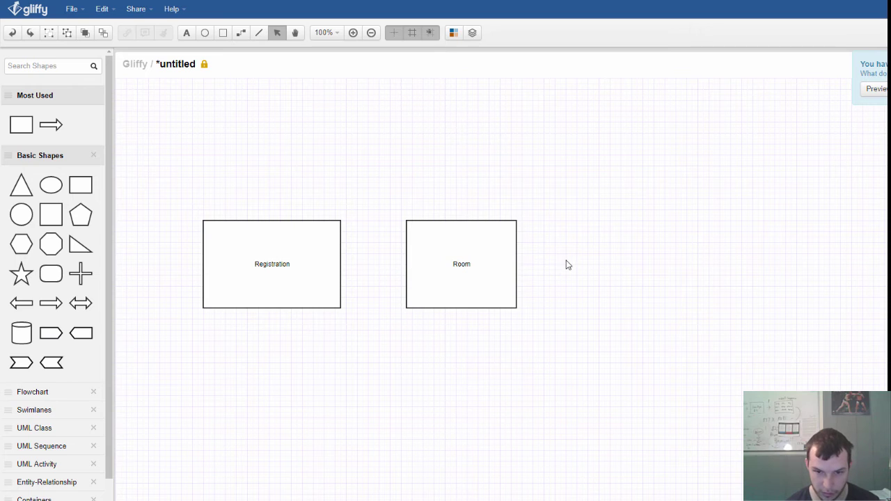
# Set the Room label font size to 16px.
pyautogui.click(457, 269)
pyautogui.doubleClick(462, 264)
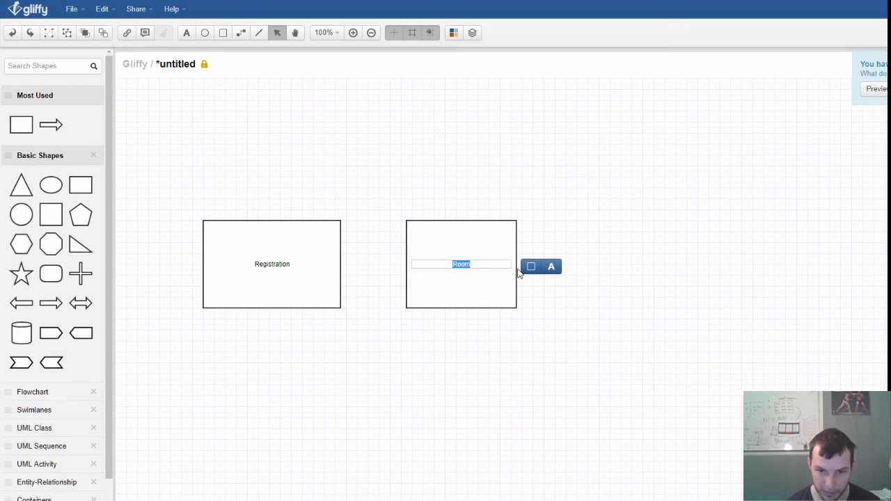
pyautogui.click(553, 268)
pyautogui.click(626, 273)
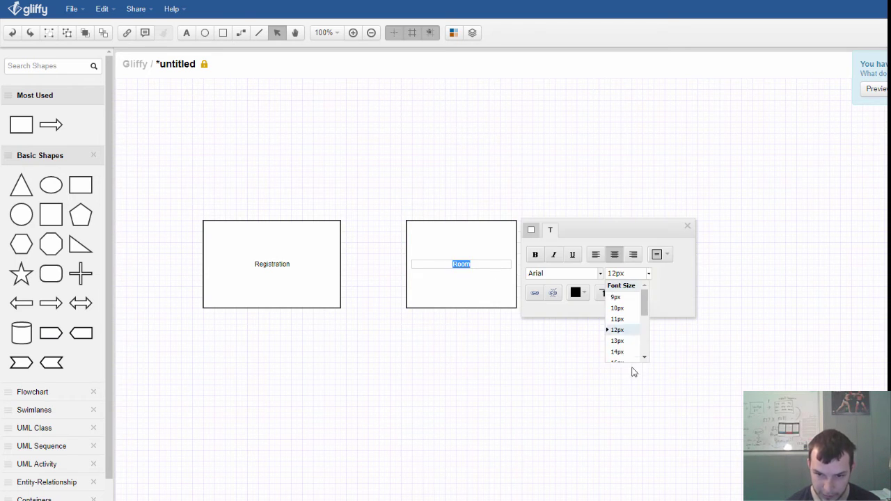
pyautogui.click(621, 353)
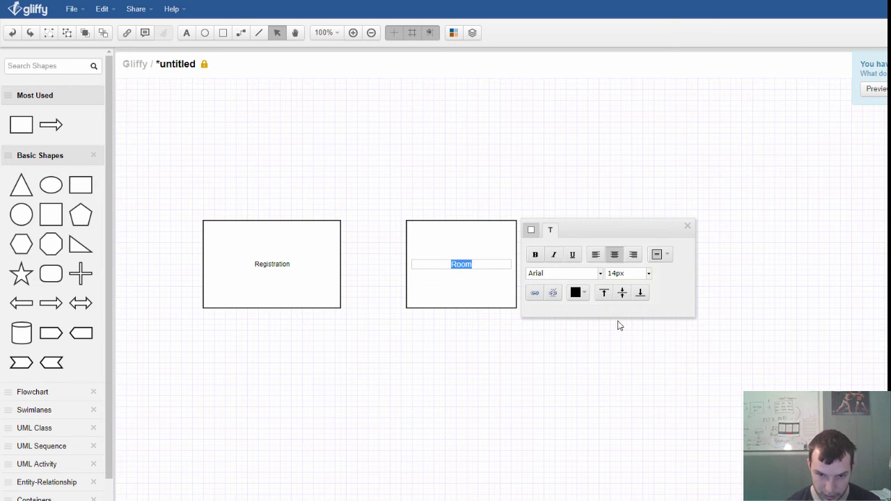
pyautogui.click(622, 274)
pyautogui.click(622, 360)
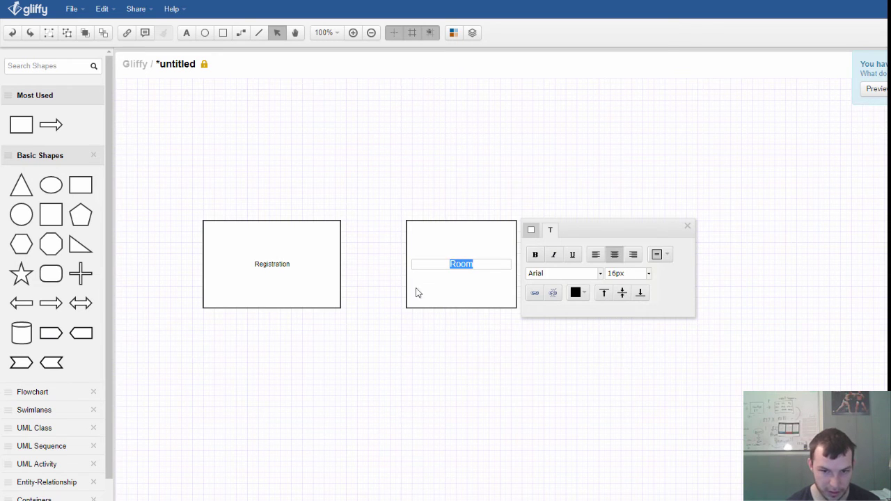
# Set the Registration label font size to 16px.
pyautogui.click(268, 272)
pyautogui.doubleClick(269, 262)
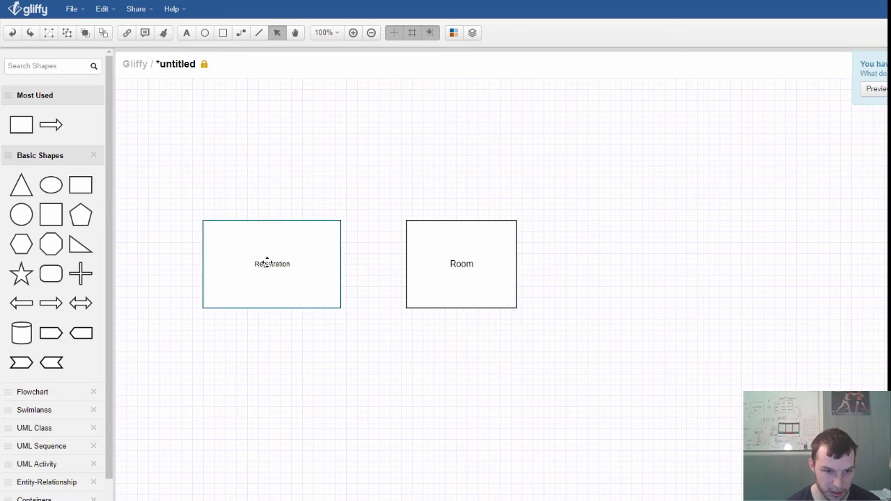
pyautogui.click(385, 262)
pyautogui.click(310, 260)
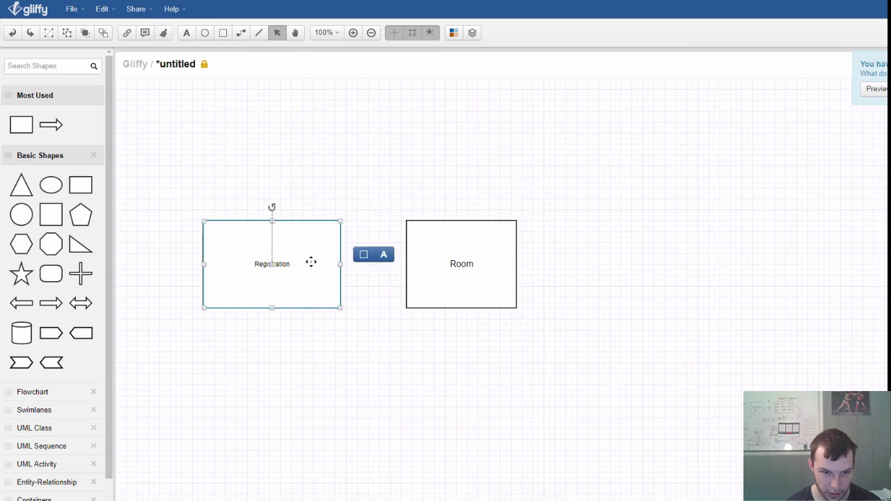
pyautogui.doubleClick(311, 262)
pyautogui.click(376, 265)
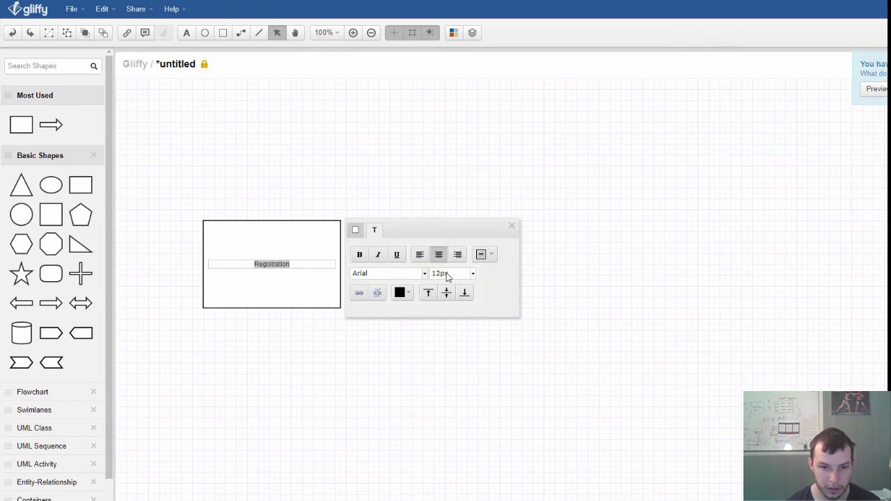
pyautogui.click(448, 273)
pyautogui.click(445, 361)
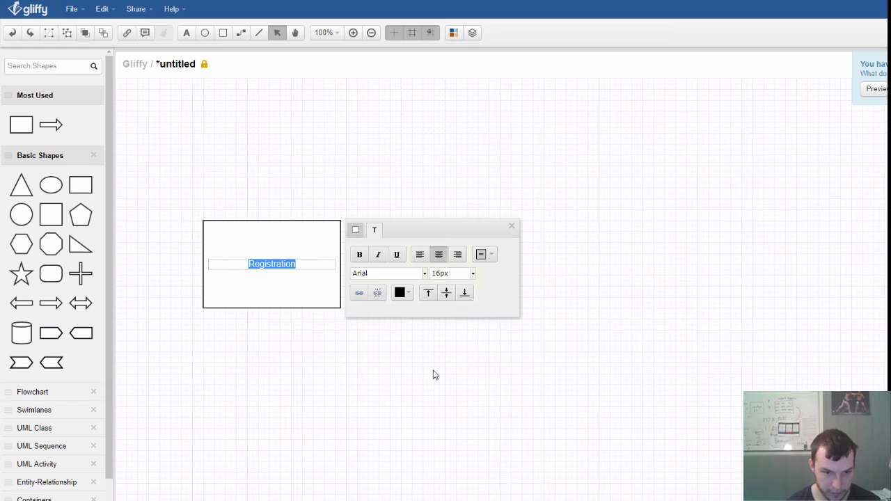
# Add a third enlarged box labelled 'Book a Call'.
pyautogui.moveTo(80, 185)
pyautogui.mouseDown()
pyautogui.moveTo(618, 239)
pyautogui.moveTo(618, 251)
pyautogui.mouseUp()
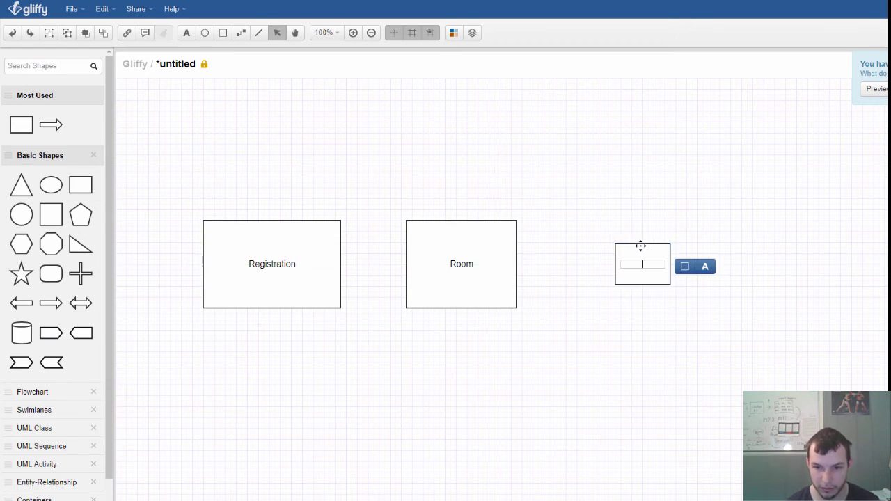
pyautogui.moveTo(670, 243); pyautogui.dragTo(698, 221)
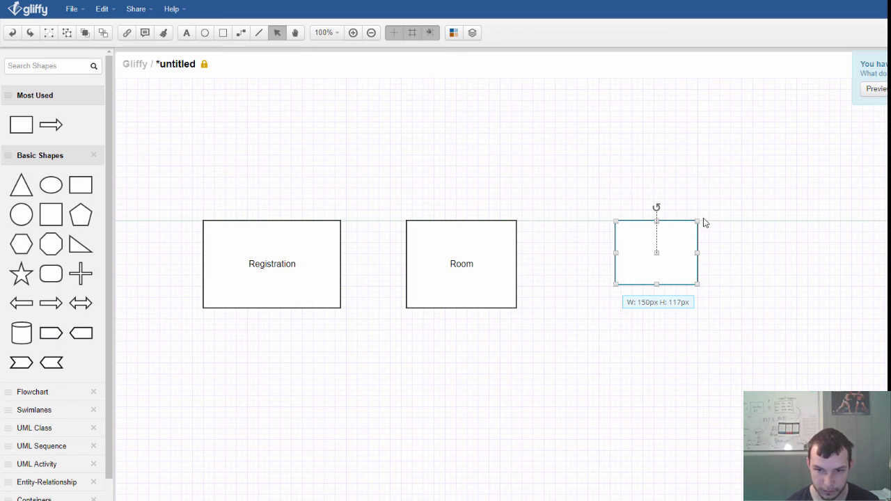
pyautogui.moveTo(614, 285); pyautogui.dragTo(599, 308)
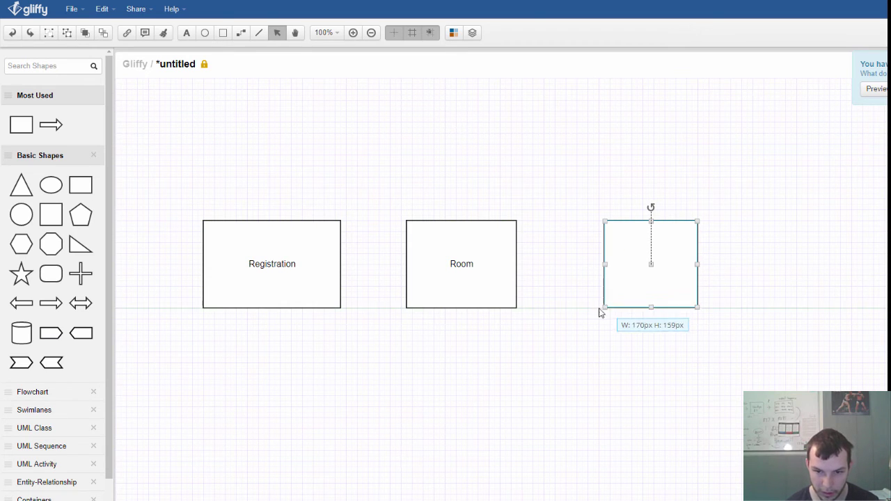
pyautogui.doubleClick(621, 279)
pyautogui.write('Appl')
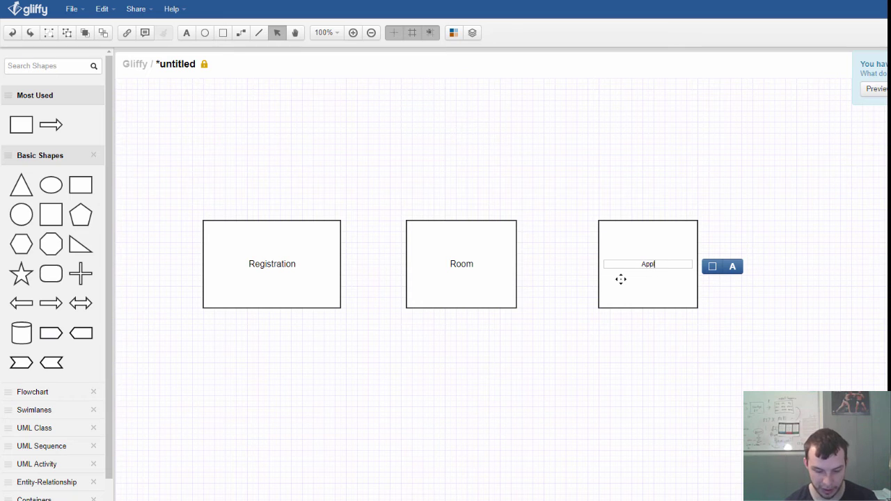
pyautogui.write('icat')
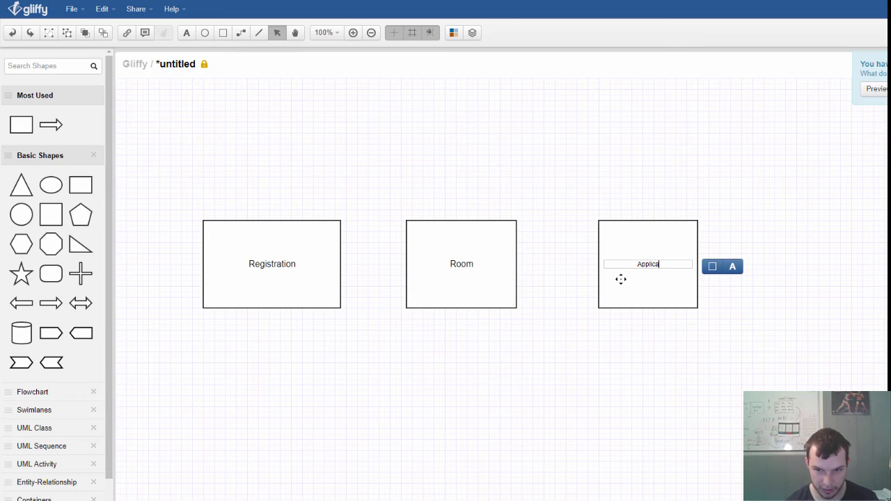
pyautogui.write('io')
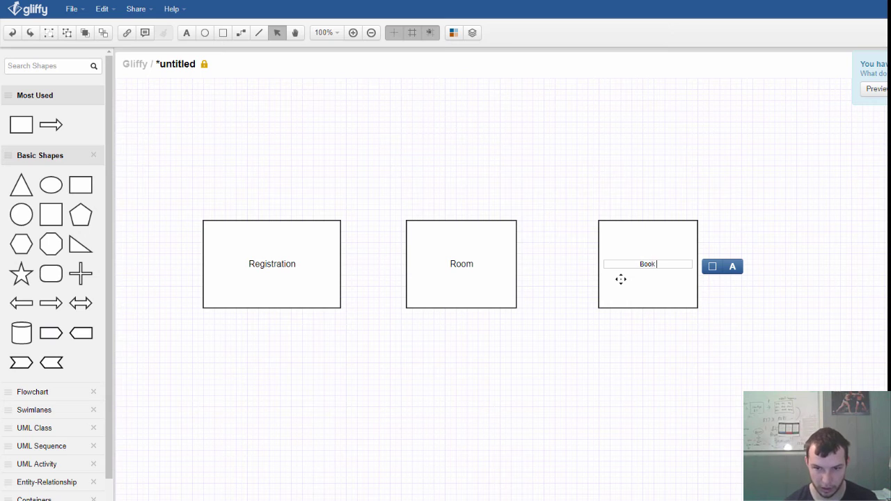
pyautogui.write('a Call')
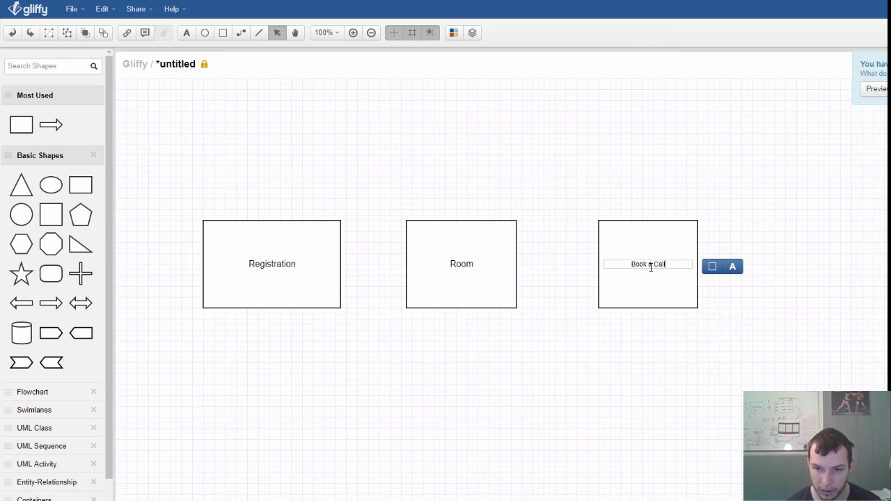
# Set the Book a Call label to 16px.
pyautogui.tripleClick(651, 265)
pyautogui.click(728, 271)
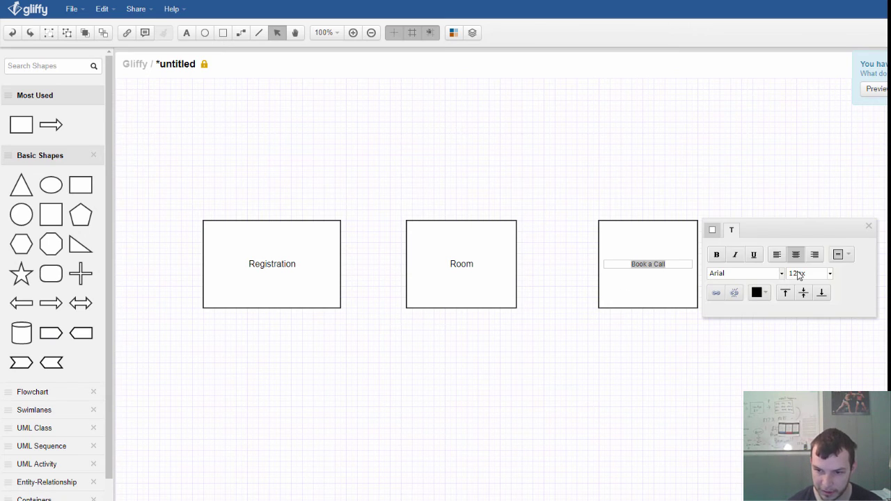
pyautogui.click(797, 275)
pyautogui.click(782, 367)
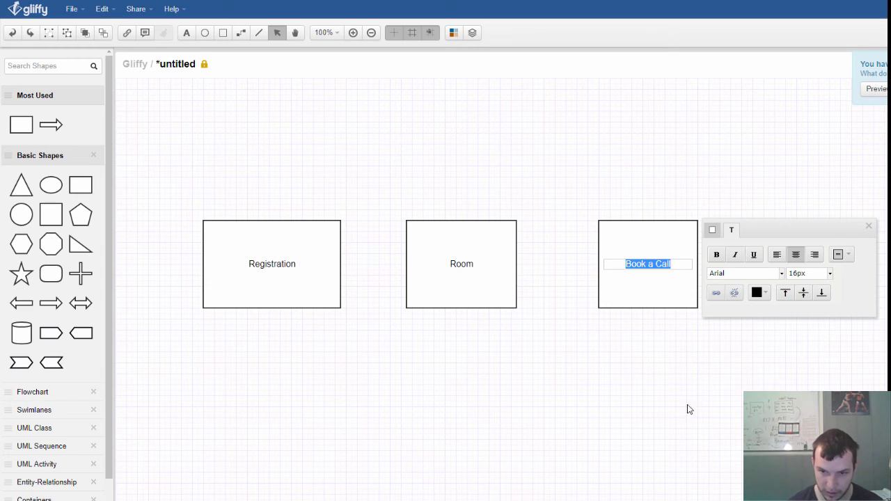
pyautogui.click(688, 410)
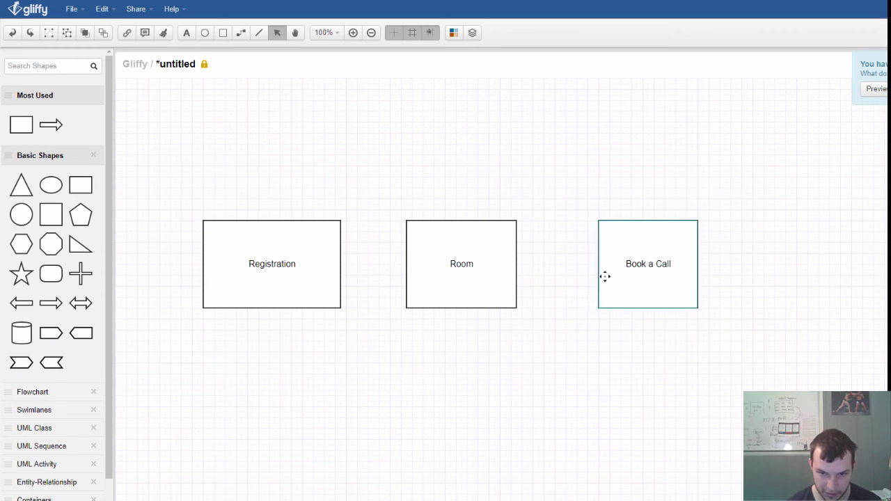
# Shift Book a Call left and add a taller fourth box labelled 'Application' beside it.
pyautogui.moveTo(606, 279); pyautogui.dragTo(584, 279)
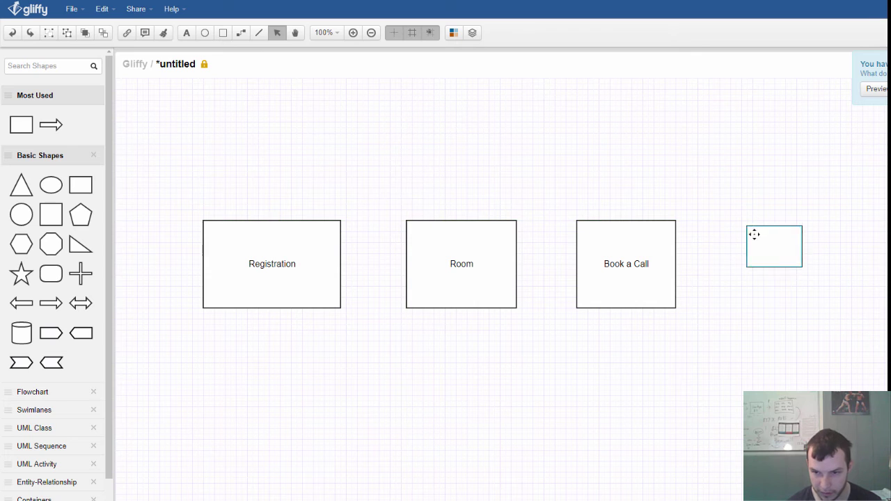
pyautogui.moveTo(459, 220)
pyautogui.mouseDown()
pyautogui.moveTo(751, 242)
pyautogui.moveTo(713, 217)
pyautogui.mouseUp()
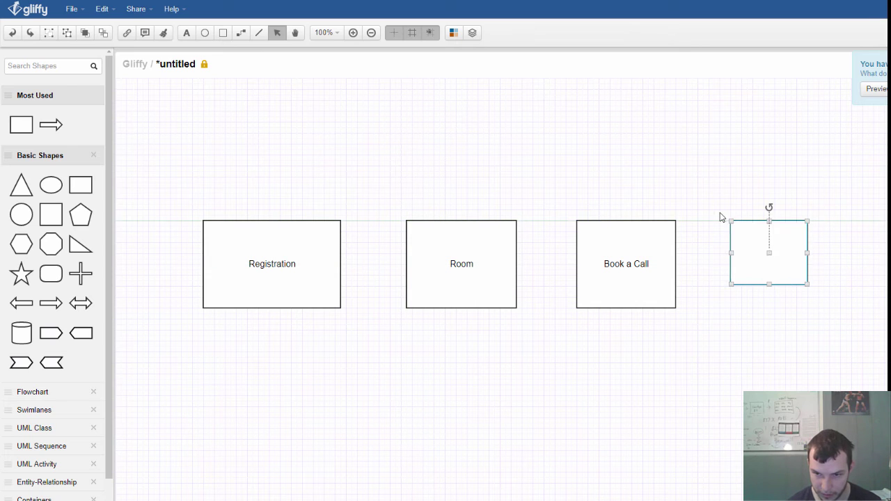
pyautogui.moveTo(805, 285); pyautogui.dragTo(810, 309)
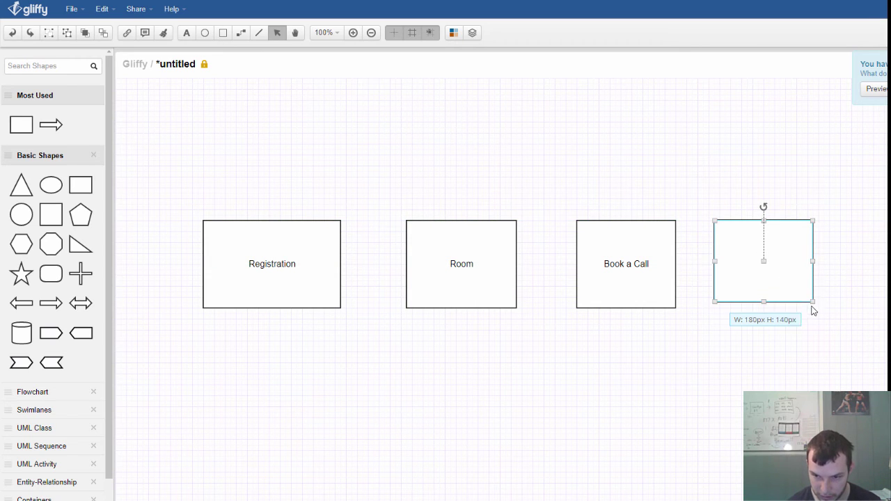
pyautogui.doubleClick(784, 274)
pyautogui.write('Appl')
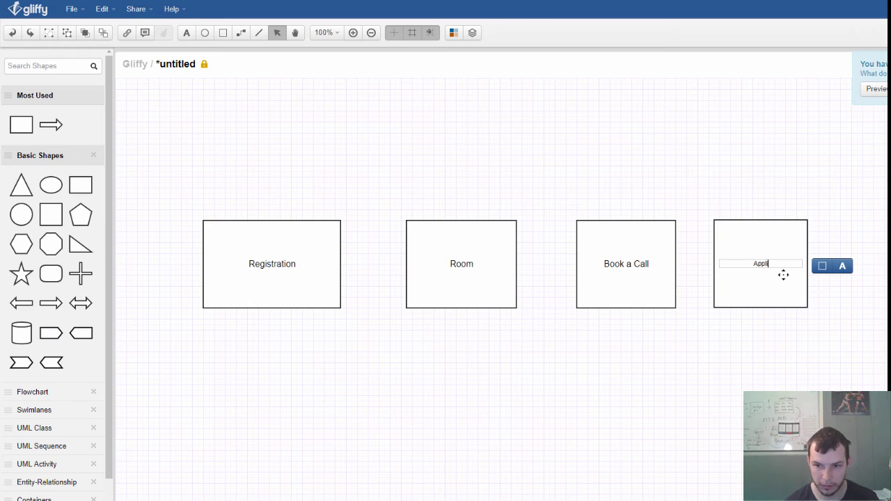
pyautogui.write('ication')
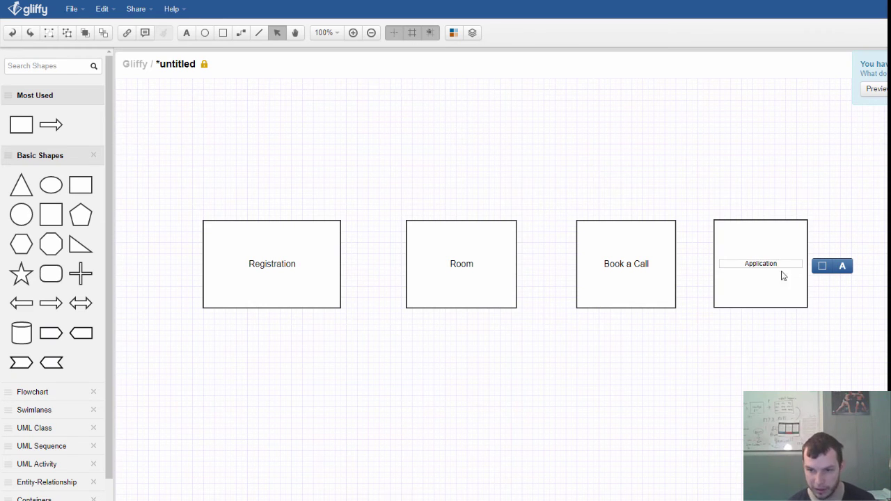
pyautogui.doubleClick(776, 264)
pyautogui.click(841, 266)
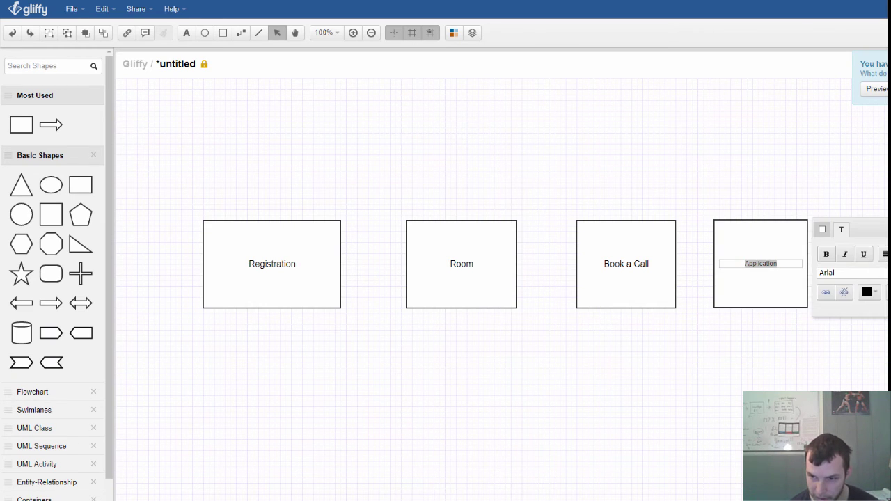
pyautogui.click(862, 337)
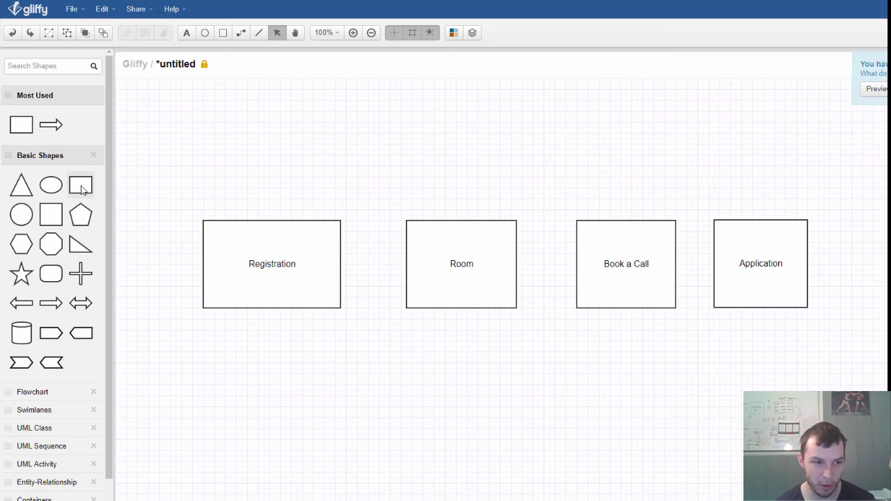
# Add an enlarged 'Video Views of a Testimonial' box beneath Application, with larger label text.
pyautogui.moveTo(269, 266); pyautogui.dragTo(671, 377)
pyautogui.doubleClick(706, 387)
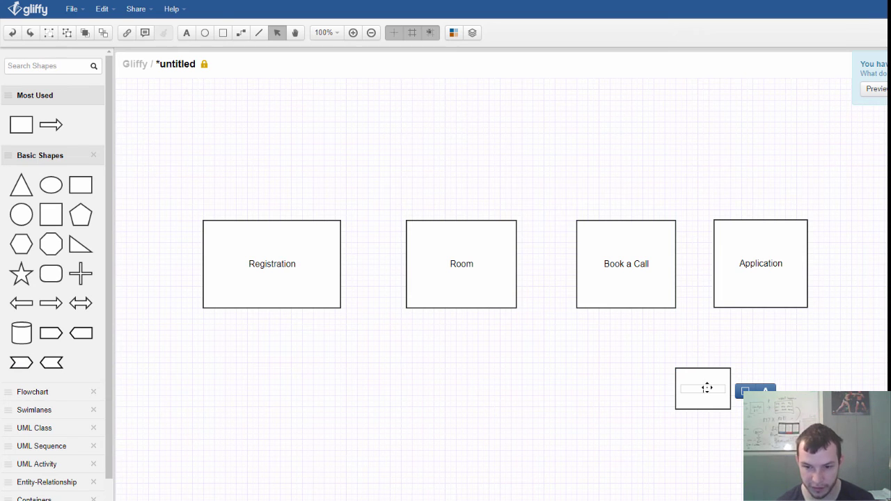
pyautogui.write('Video Vie')
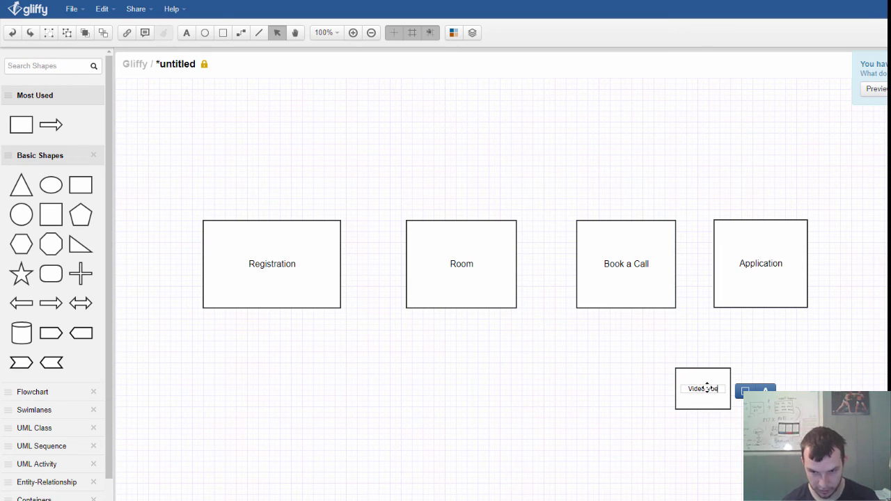
pyautogui.write('ws o')
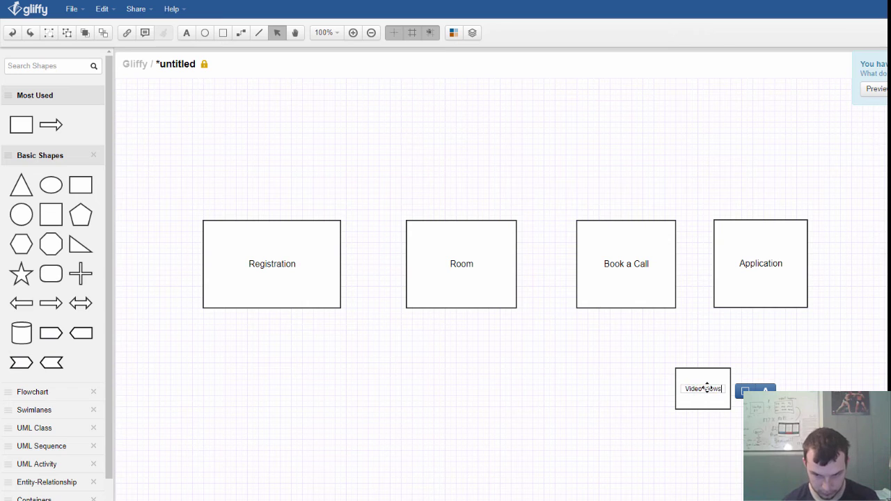
pyautogui.write('f a ')
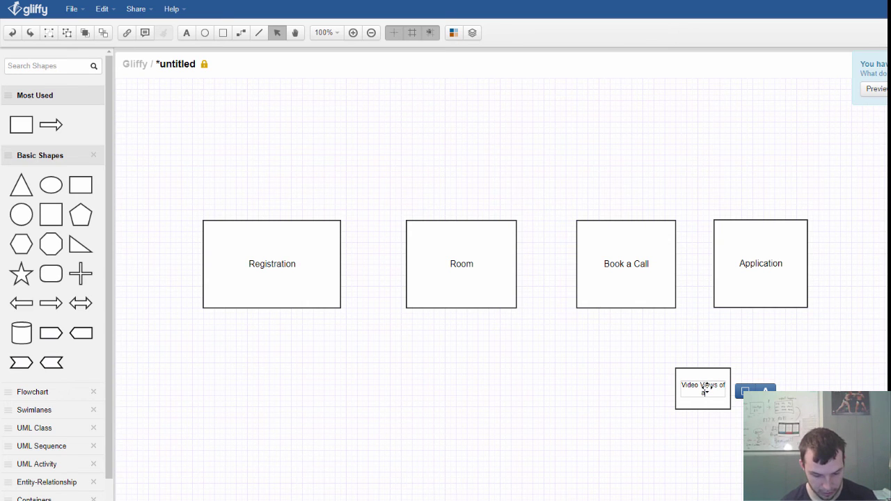
pyautogui.write('Testimonial')
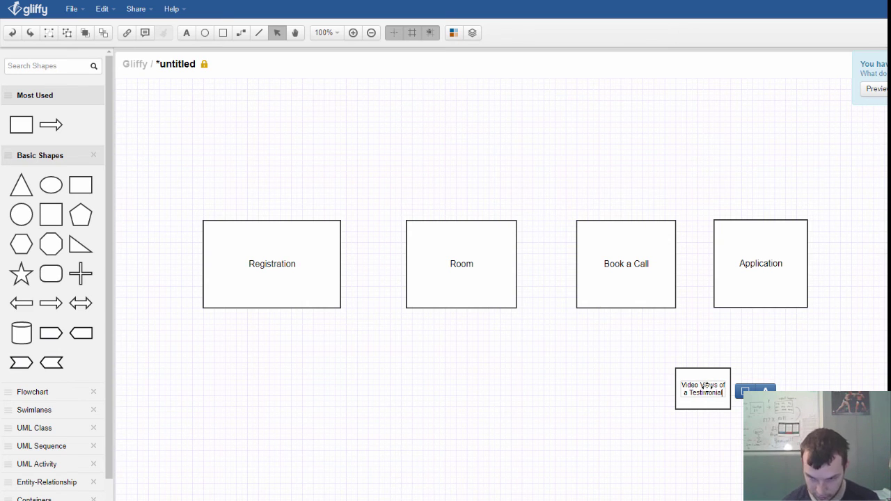
pyautogui.hotkey('ctrl', 'a')
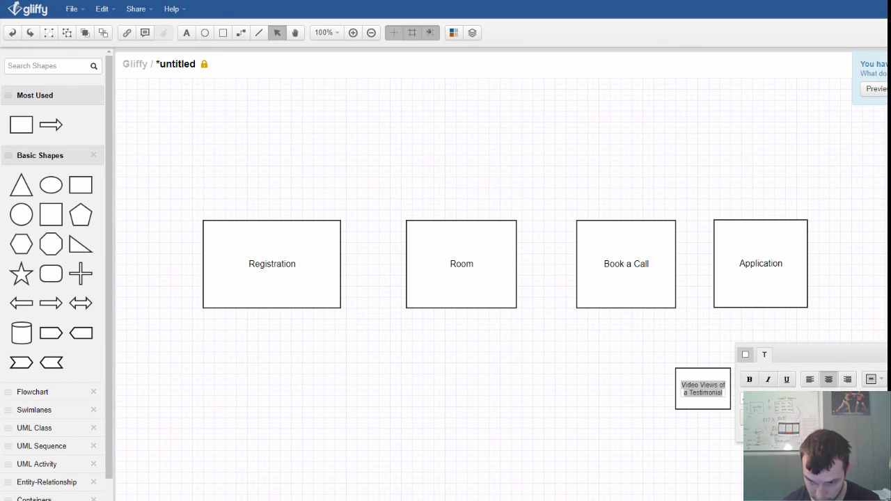
pyautogui.click(727, 411)
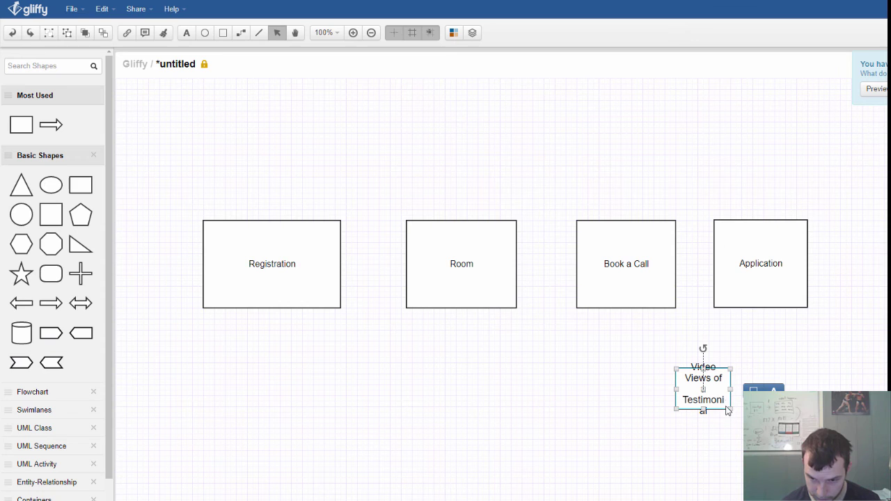
pyautogui.moveTo(730, 409); pyautogui.dragTo(774, 450)
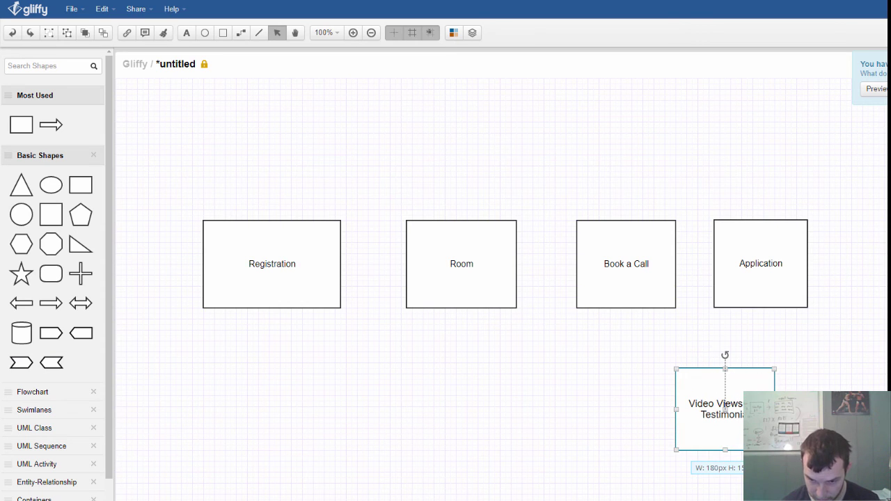
pyautogui.moveTo(739, 425); pyautogui.dragTo(777, 431)
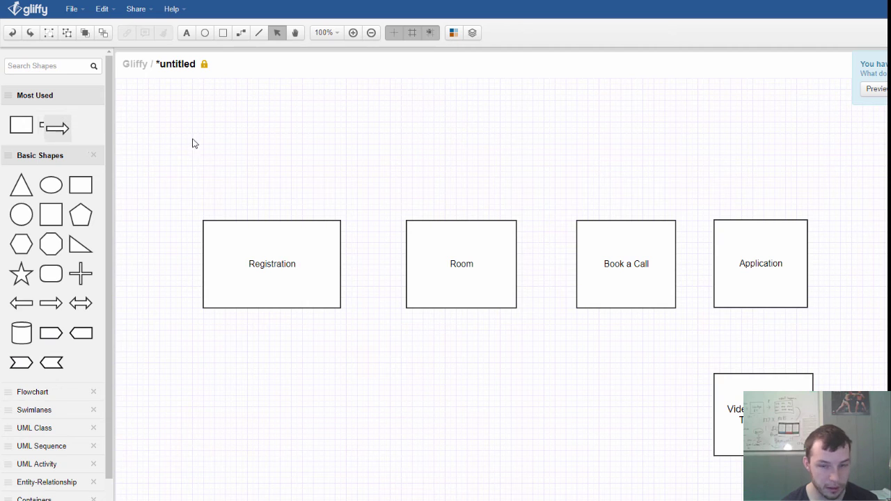
# Place an arrow below Application and rotate it to point down.
pyautogui.moveTo(51, 125)
pyautogui.mouseDown()
pyautogui.moveTo(726, 299)
pyautogui.moveTo(742, 333)
pyautogui.mouseUp()
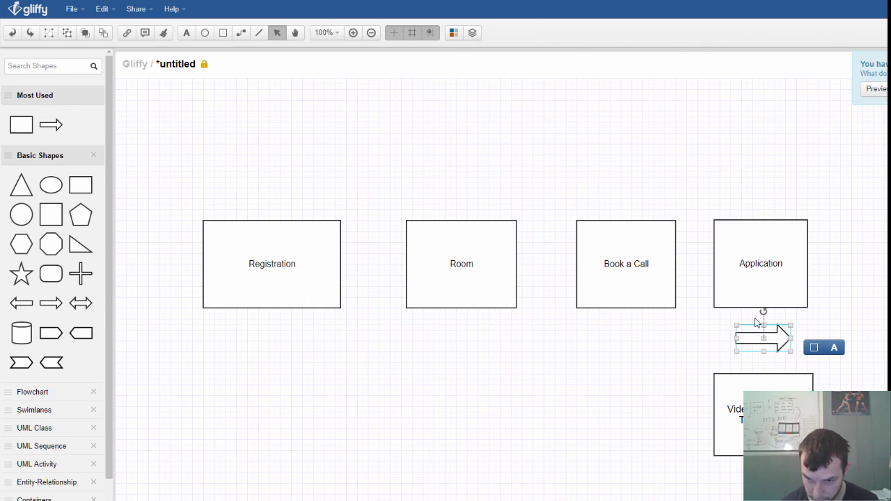
pyautogui.moveTo(762, 313)
pyautogui.mouseDown()
pyautogui.moveTo(787, 323)
pyautogui.moveTo(796, 338)
pyautogui.mouseUp()
pyautogui.click(674, 362)
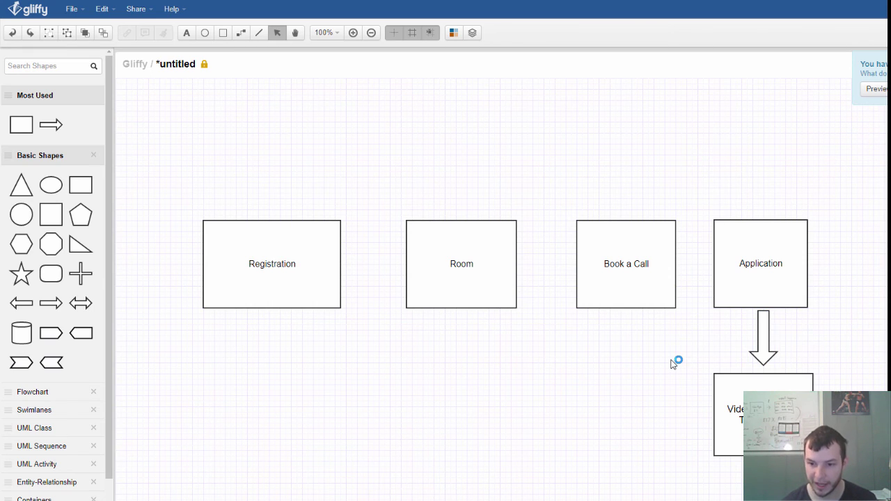